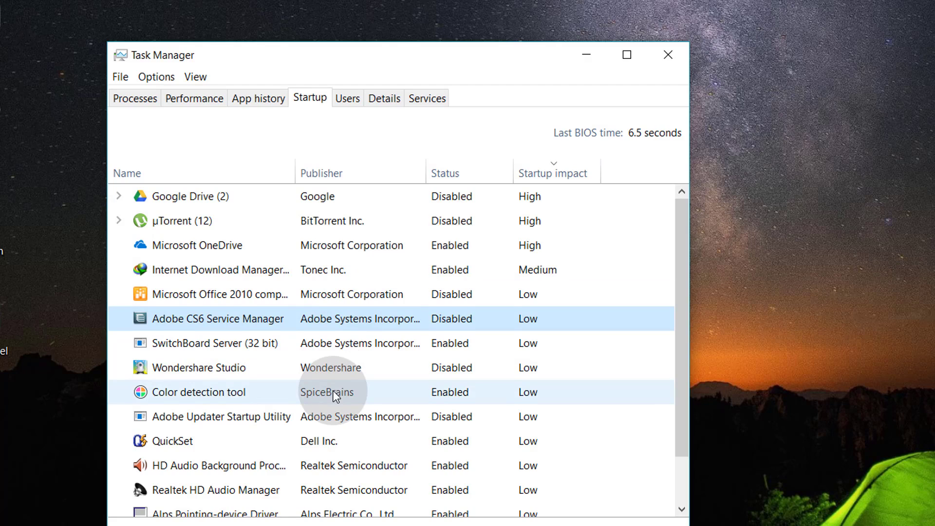
Disable the Color detection tool startup entry and close Task Manager.
scroll(332, 391, "down", 1)
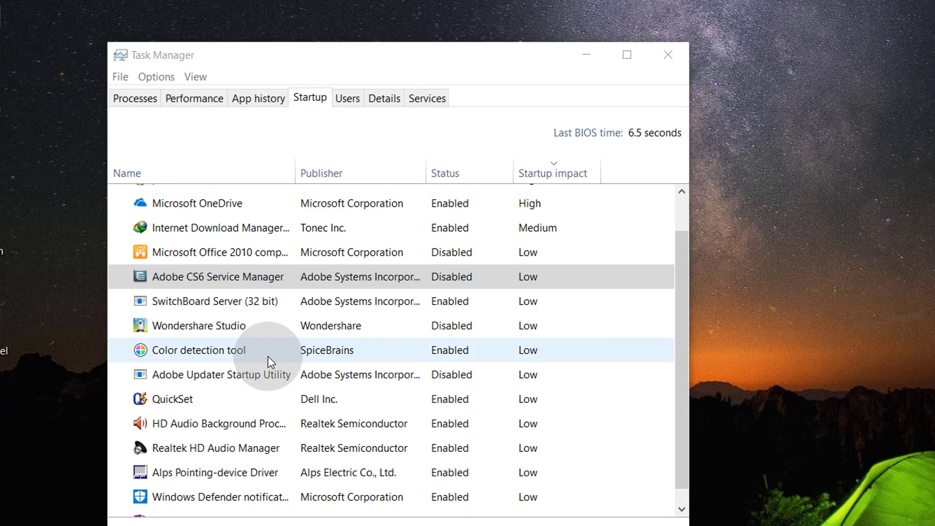
right_click(271, 360)
left_click(293, 367)
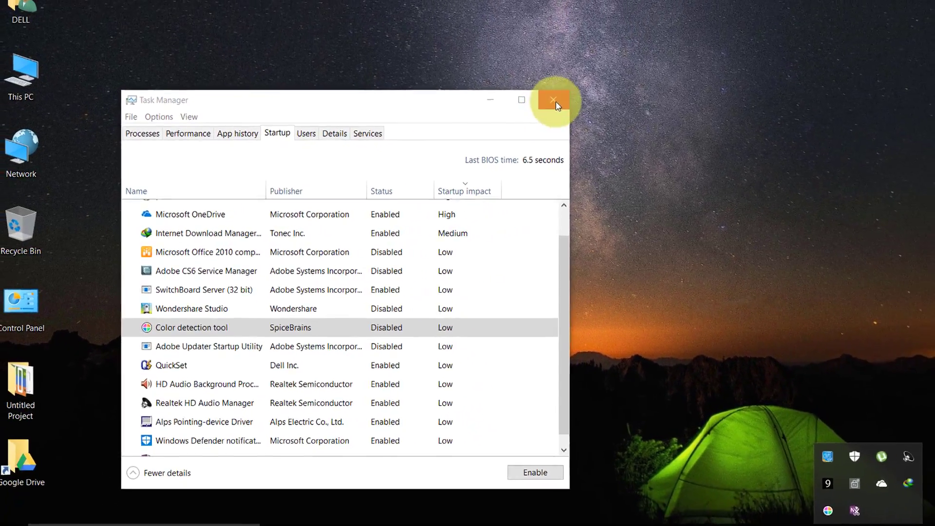
left_click(620, 73)
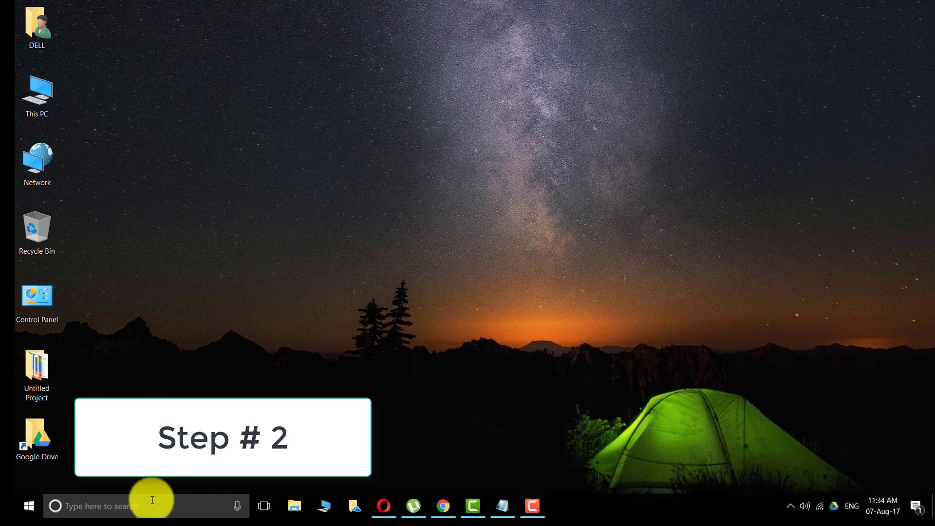
Search Windows for "defre" and open Defragment and Optimize Drives.
left_click(151, 501)
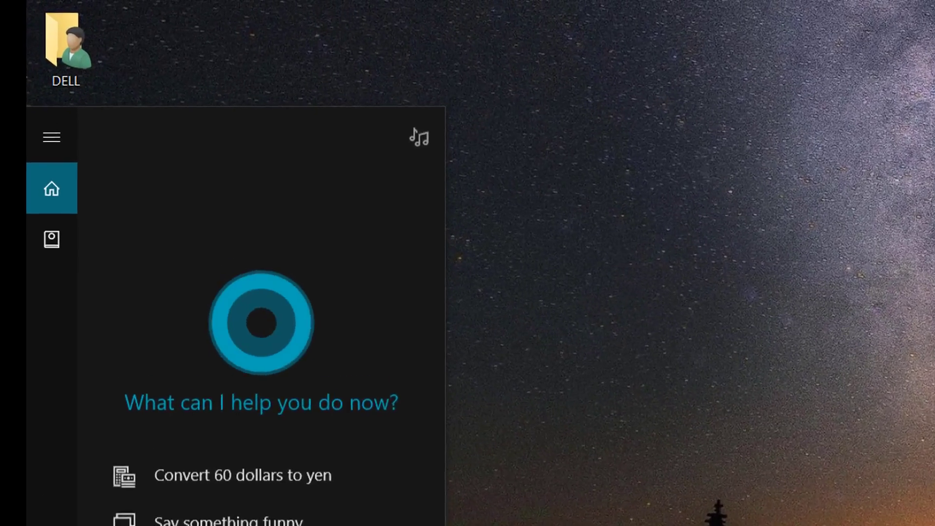
type("defre")
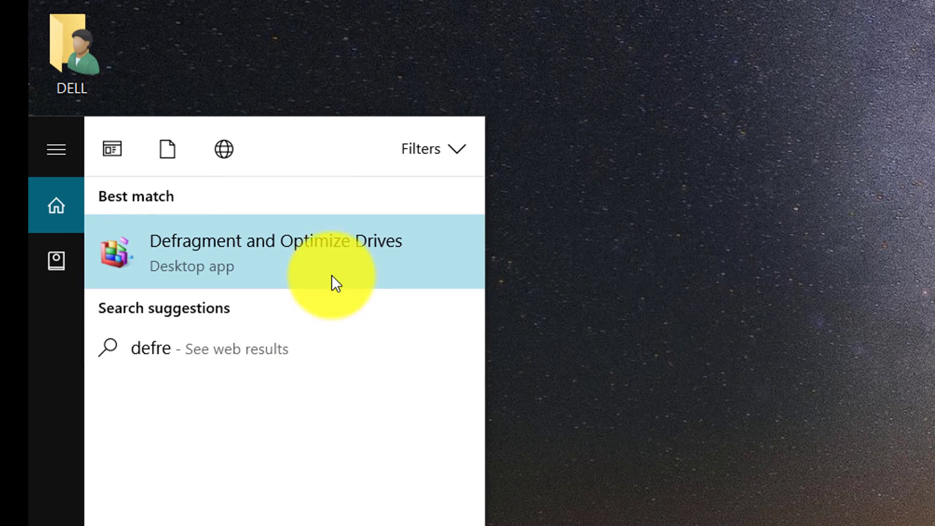
left_click(331, 262)
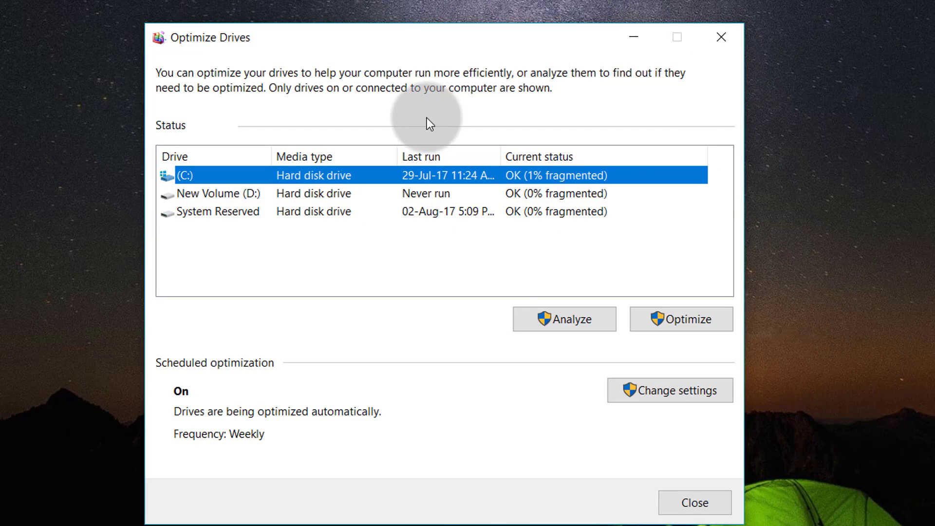
Start optimizing the C: drive.
left_click(274, 190)
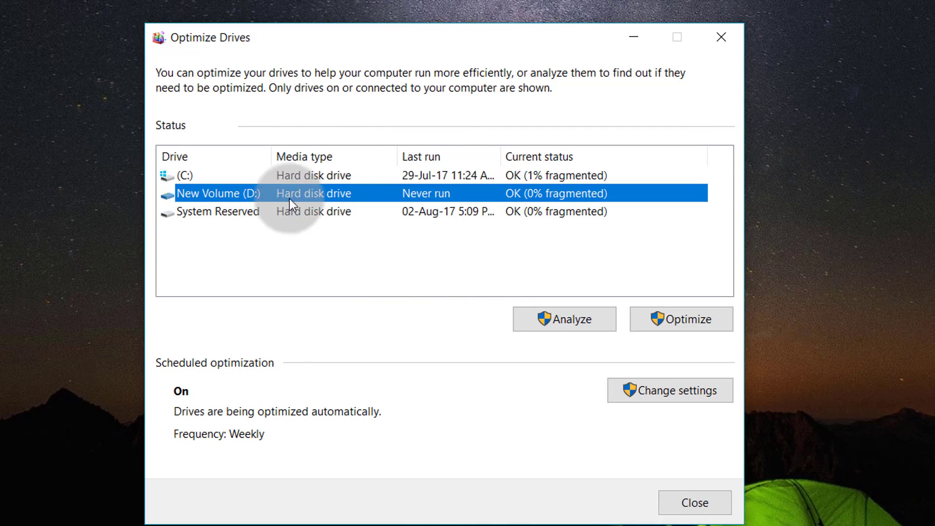
left_click(296, 174)
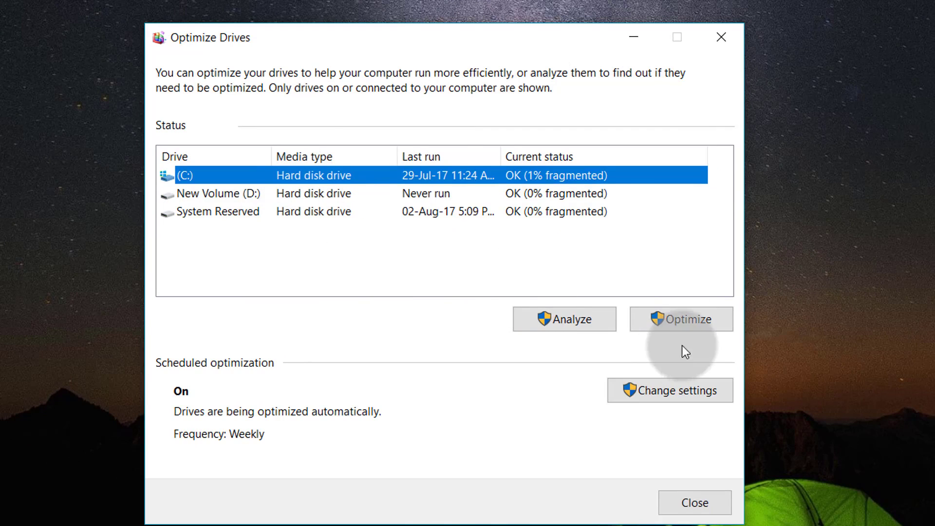
left_click(576, 320)
left_click(685, 317)
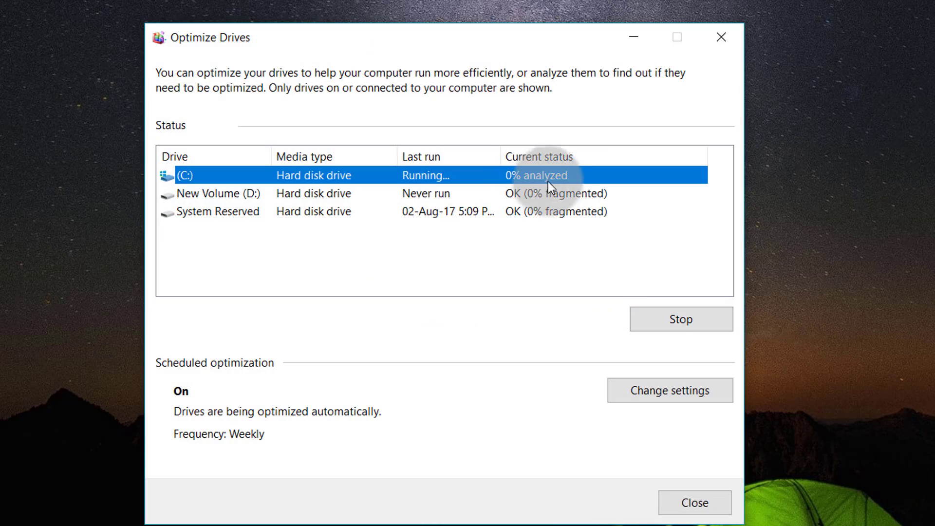
Optimize the New Volume (D:) and System Reserved drives, and close Optimize Drives.
left_click(543, 194)
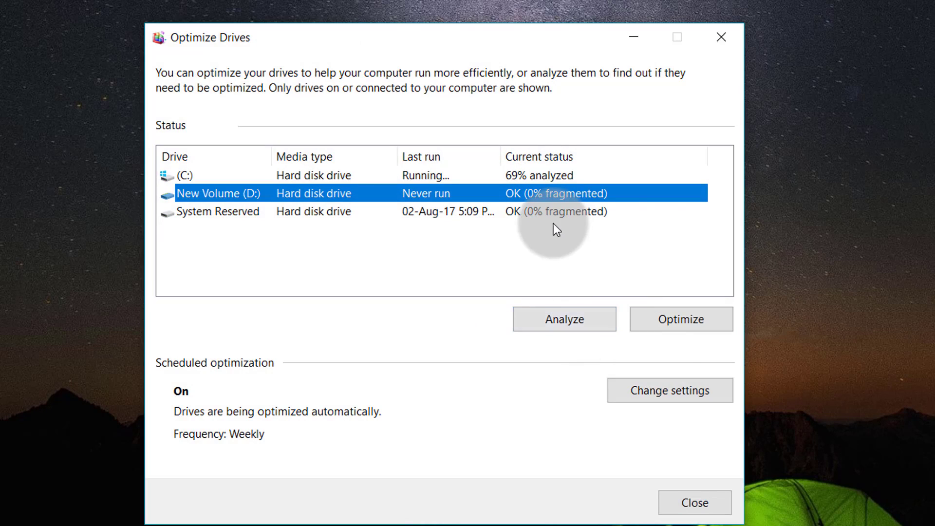
left_click(648, 323)
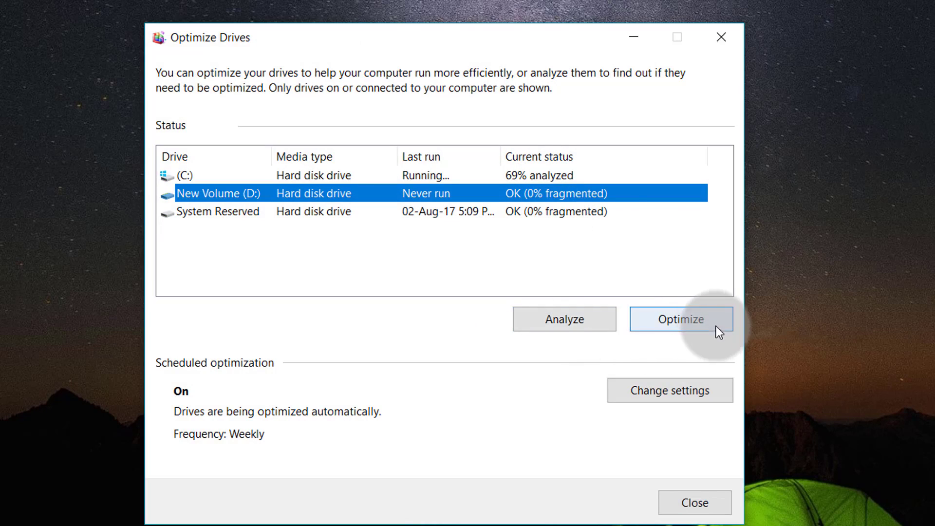
left_click(486, 216)
left_click(664, 318)
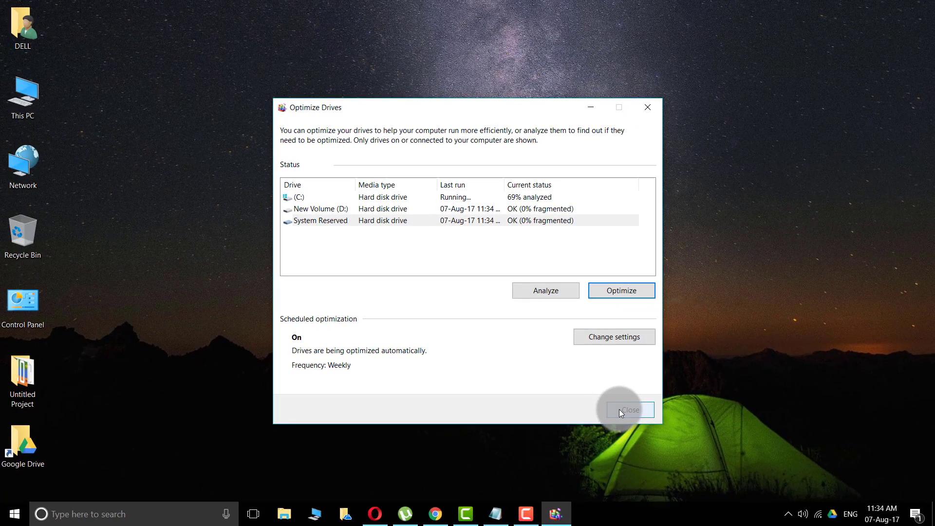
left_click(620, 411)
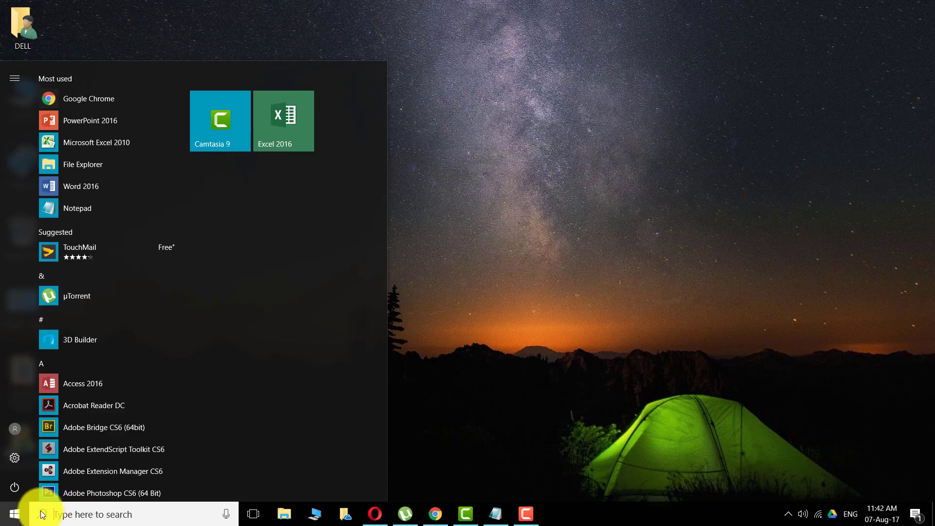
Find the Run dialog through Windows search and use it to open the %temp% folder.
left_click(58, 509)
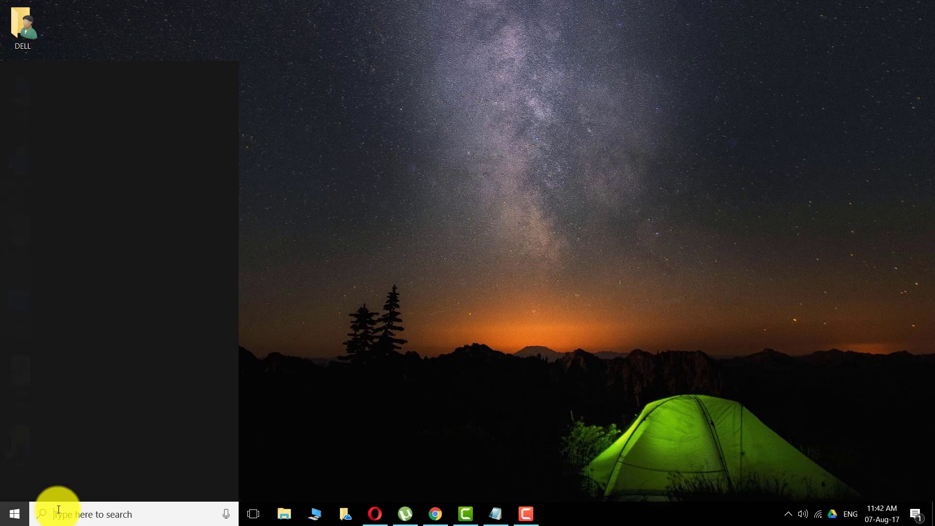
type("run")
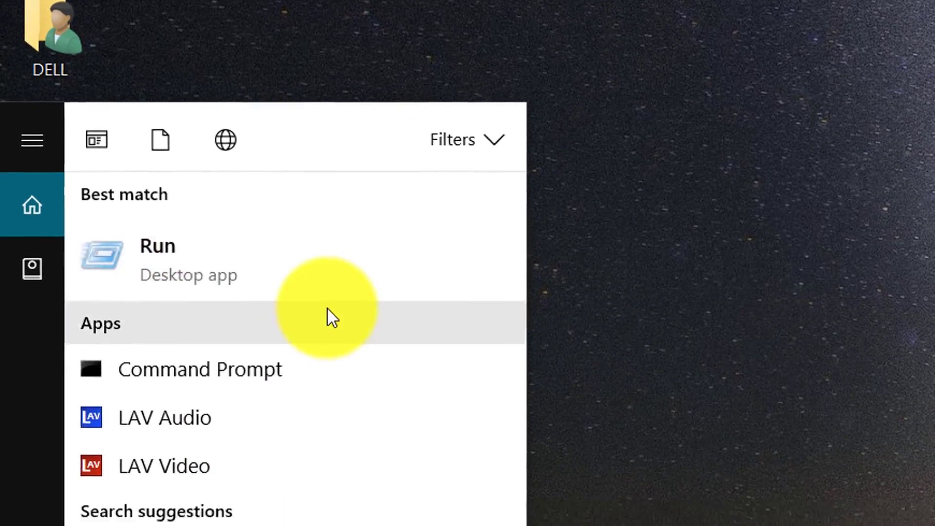
key("Return")
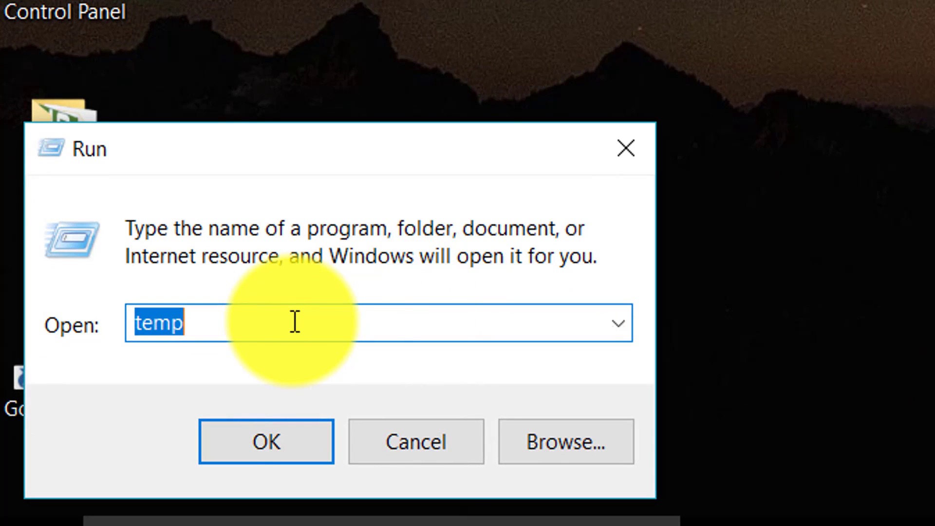
type("%t")
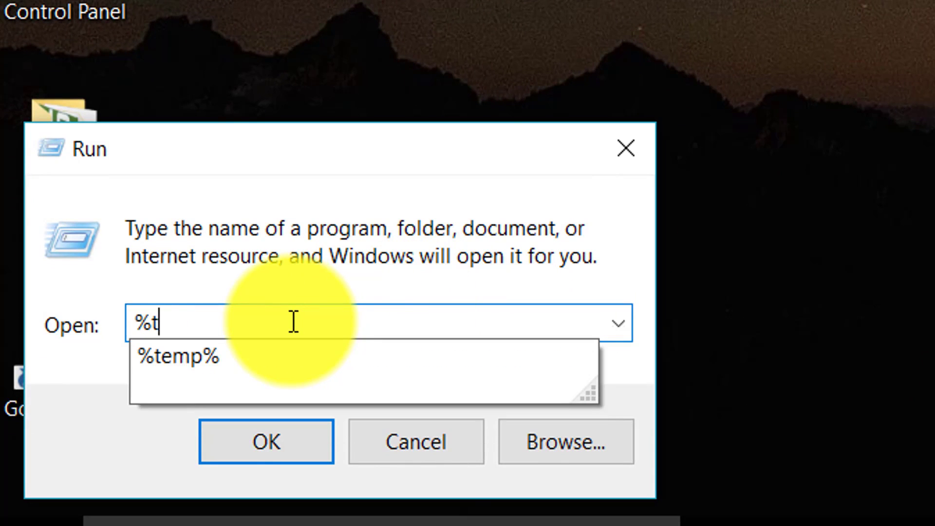
type("emp%")
key("Return")
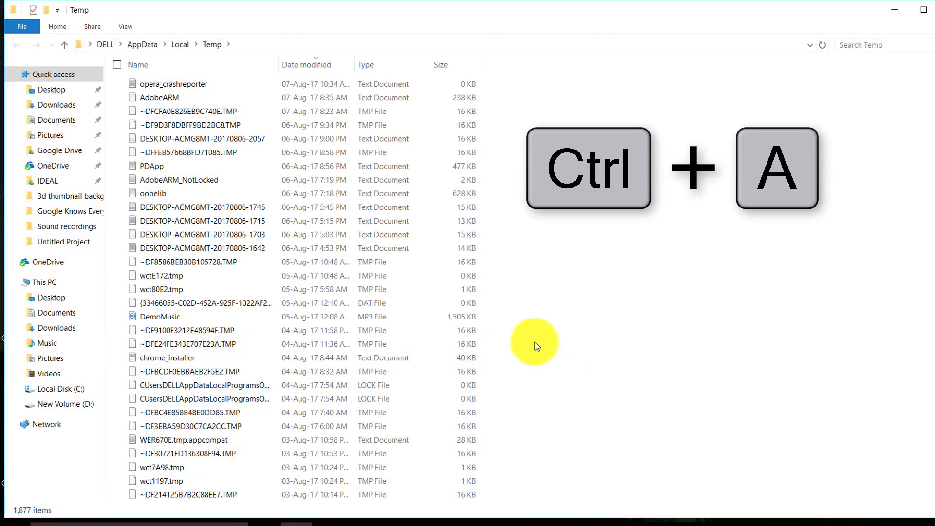
Delete all items in the user's AppData Local Temp folder.
key("ctrl+a")
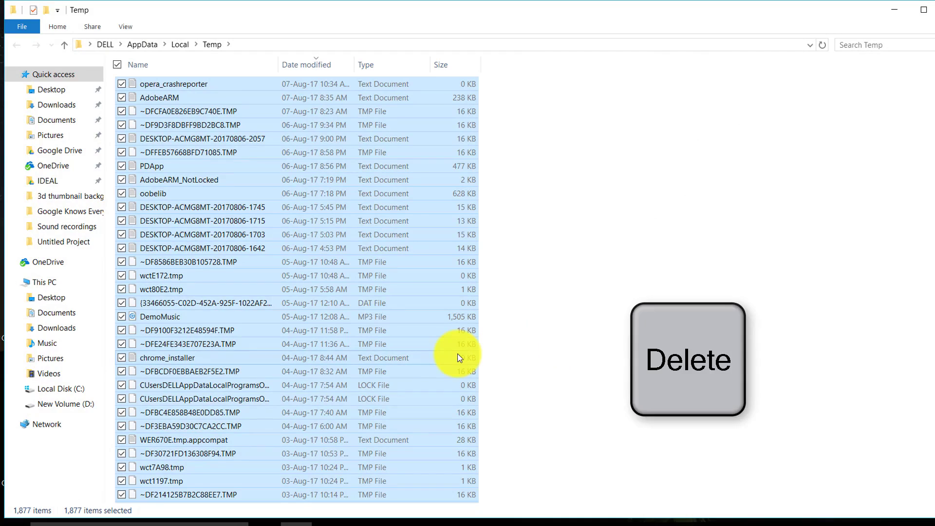
key("Delete")
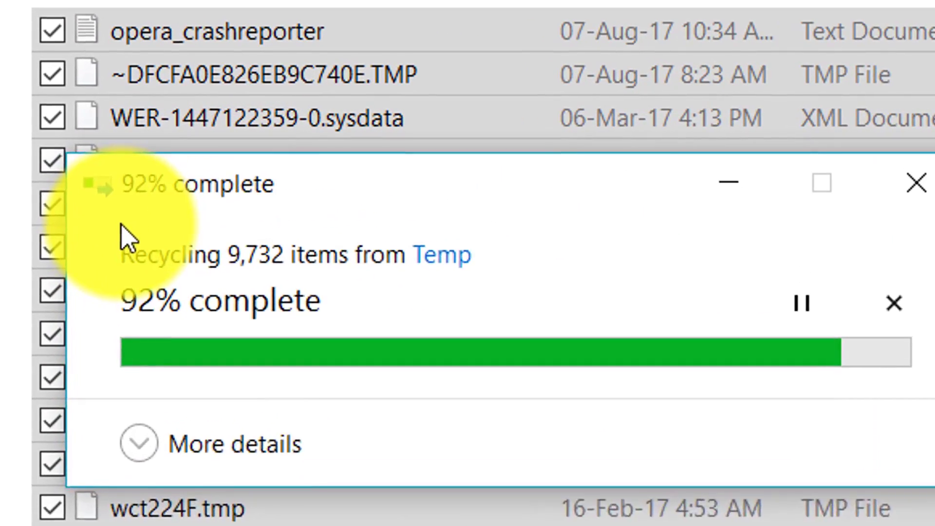
left_click(363, 367)
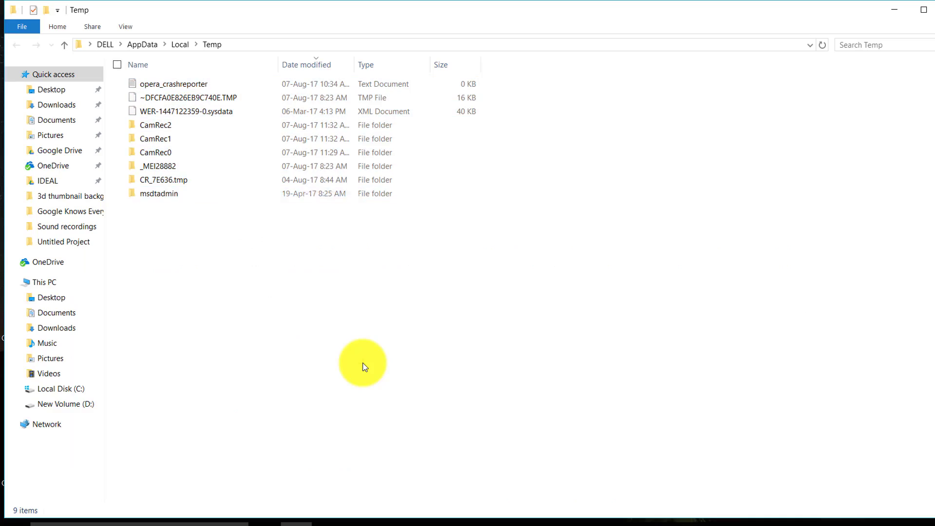
Refresh the AppData Local Temp folder and close its window.
right_click(217, 191)
left_click(287, 245)
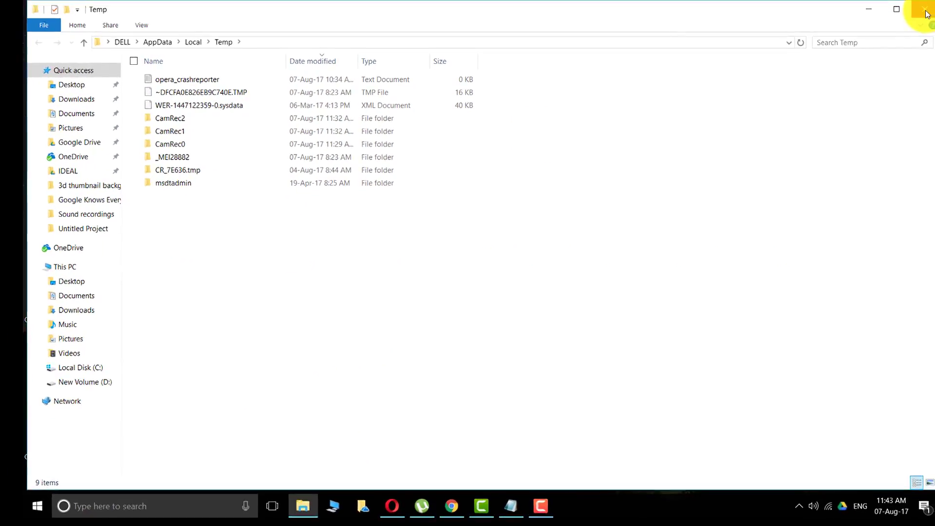
left_click(929, 9)
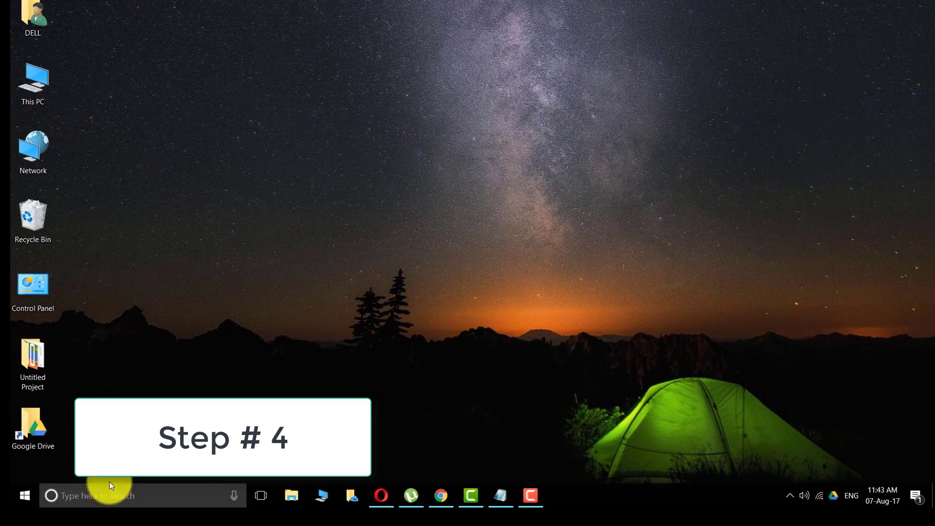
Bring up the Run dialog again and open the Windows Temp folder with the command temp.
left_click(132, 509)
type("run")
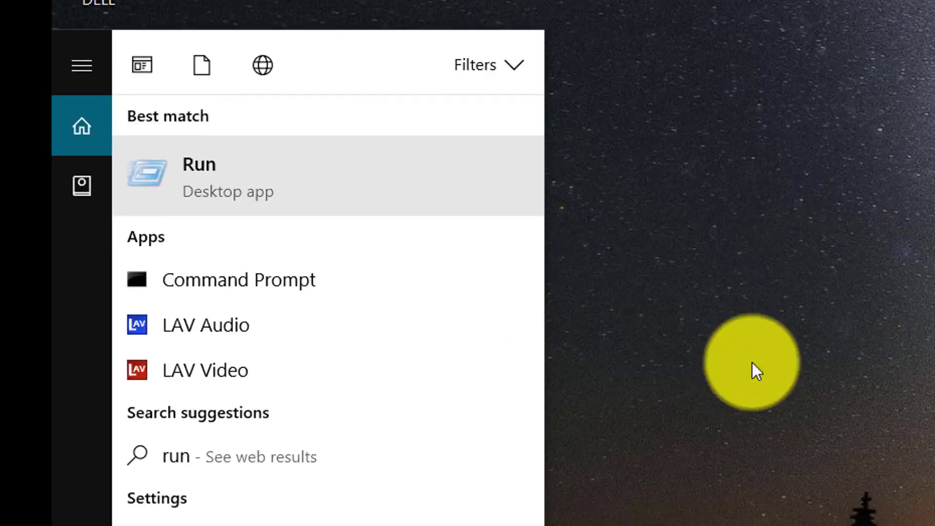
key("Return")
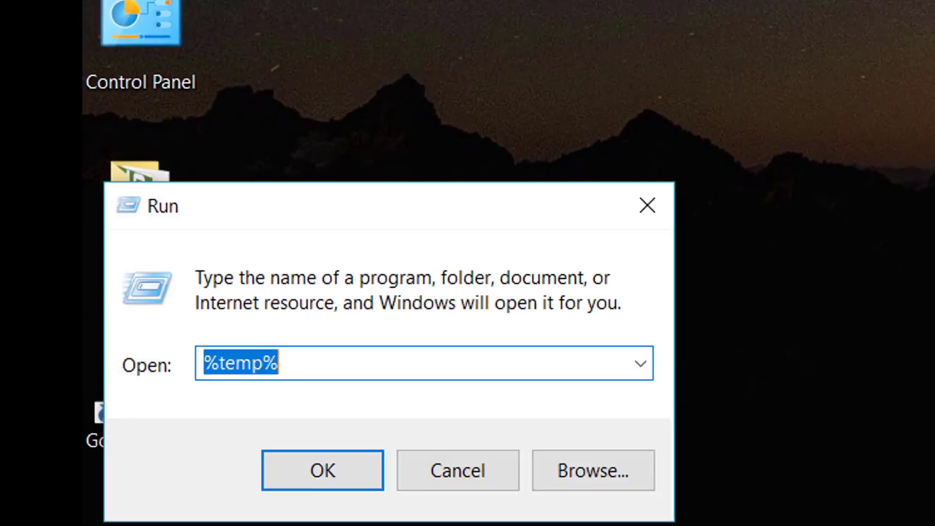
type("te")
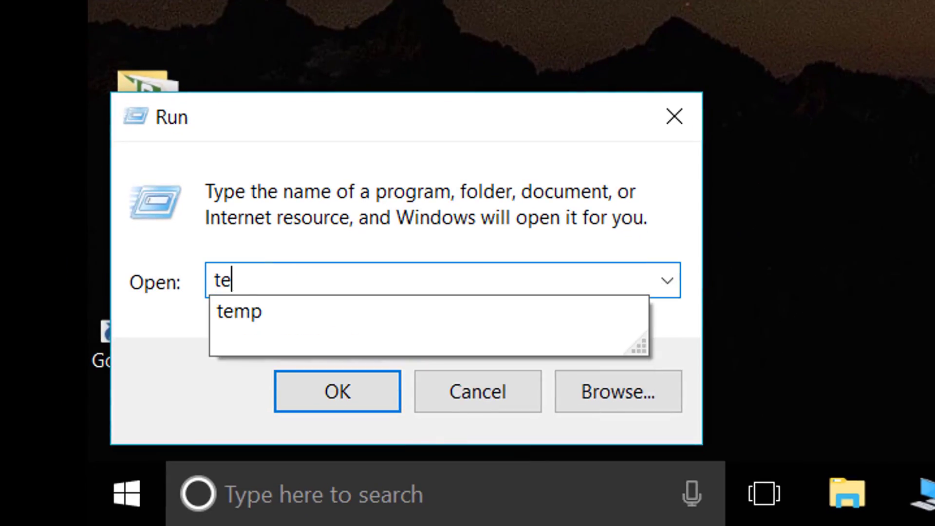
type("mp")
key("Return")
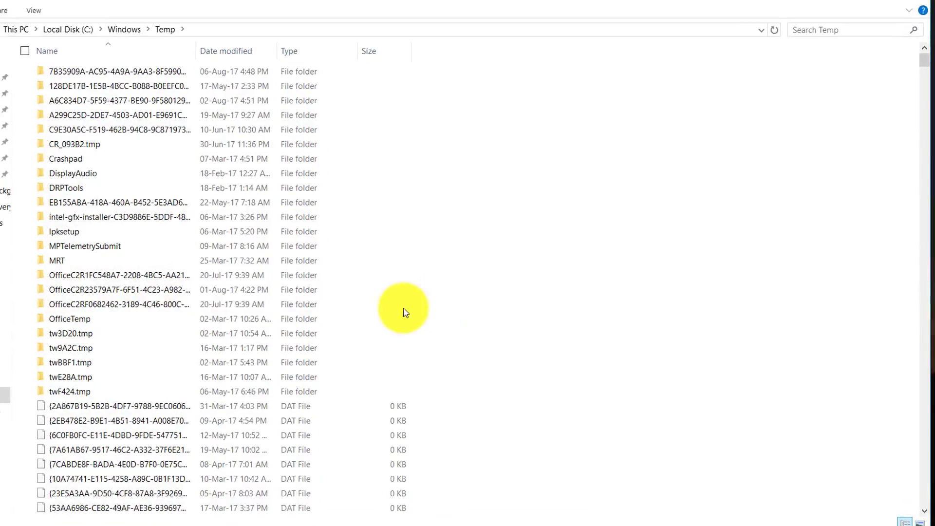
Delete all items in the Windows Temp folder, continuing with administrator permission and skipping the files in use.
key("ctrl+a")
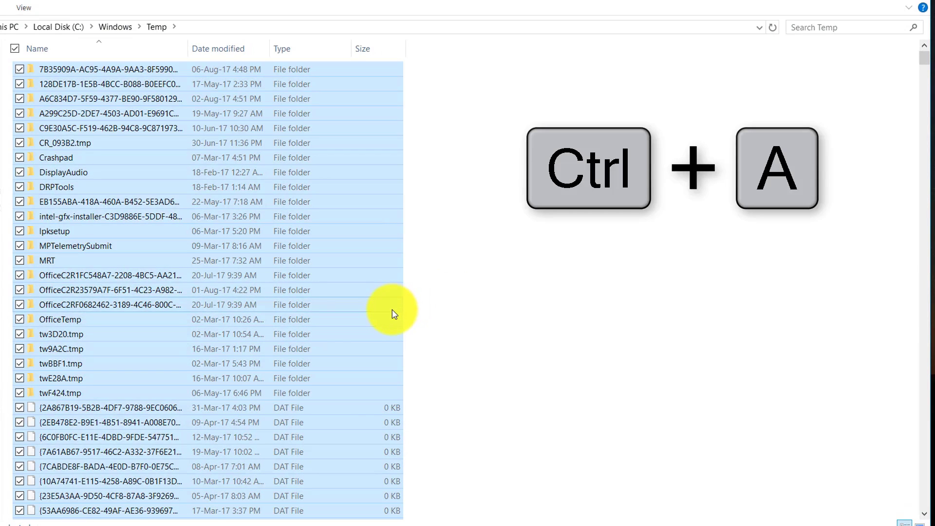
key("Delete")
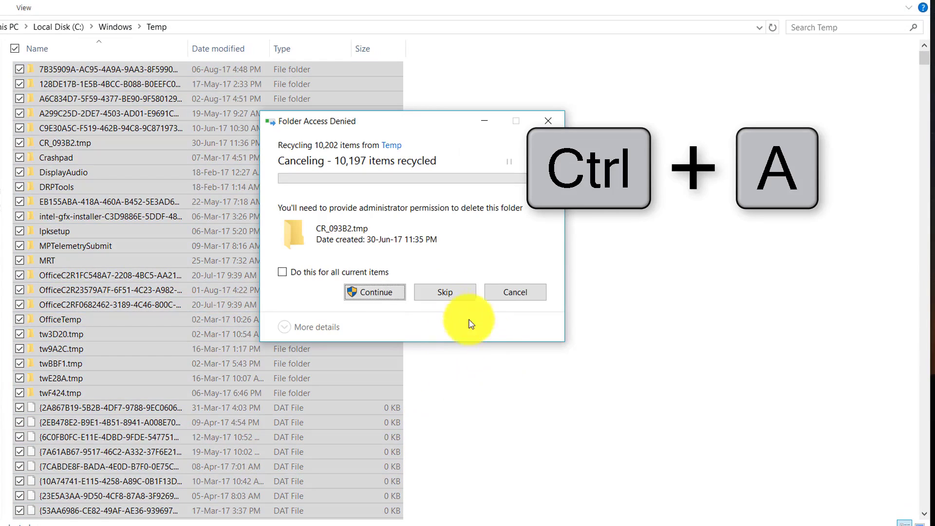
left_click(386, 294)
key("Delete")
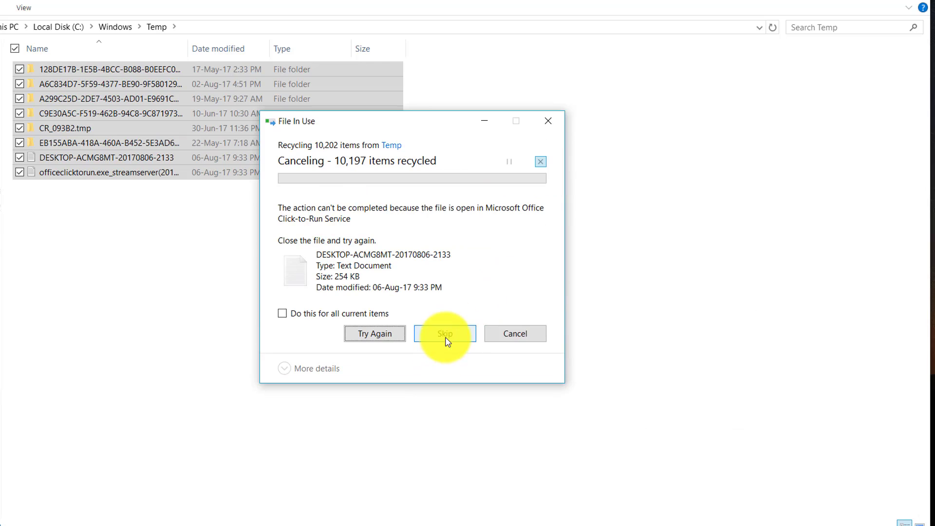
left_click(445, 334)
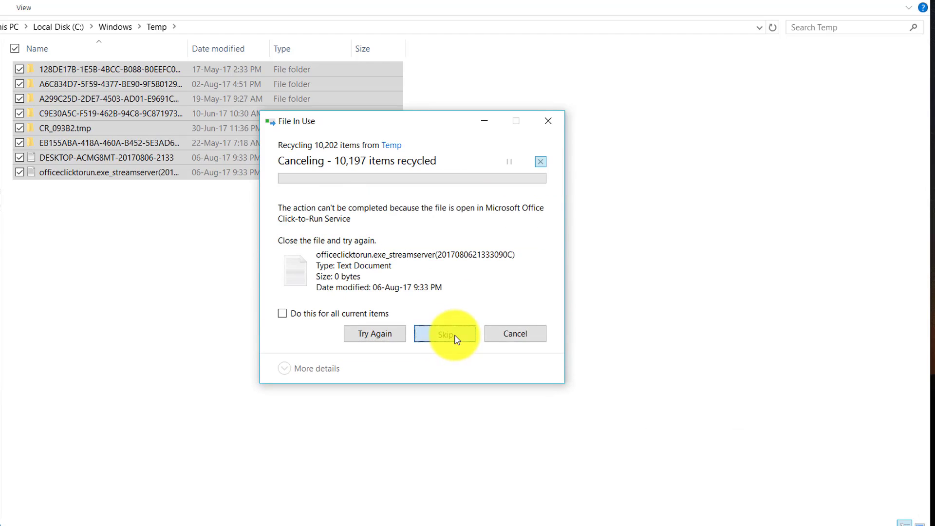
left_click(450, 334)
left_click(548, 121)
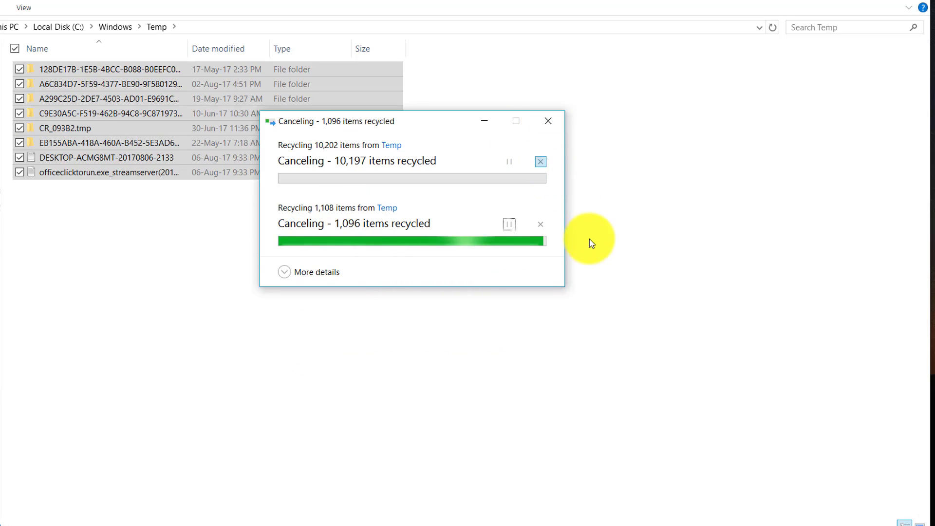
Refresh the Windows Temp folder and close its window.
right_click(282, 291)
left_click(240, 344)
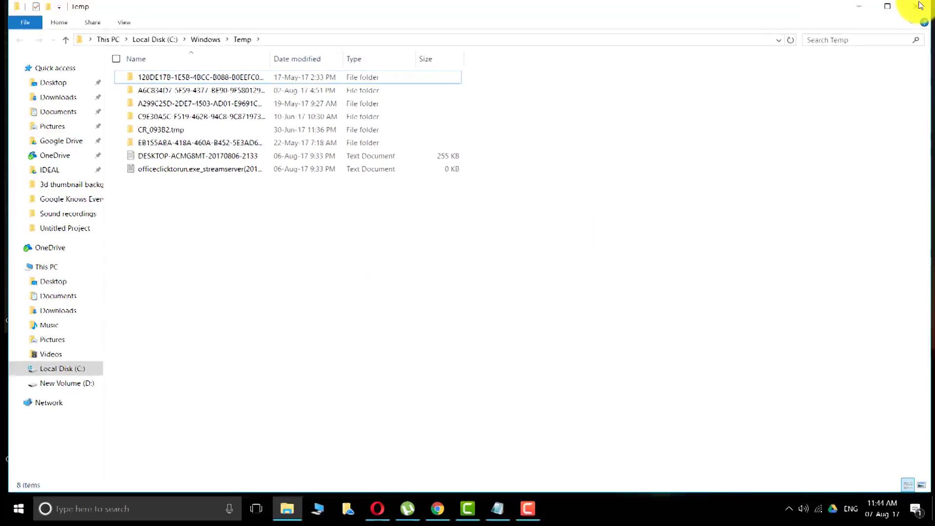
left_click(919, 6)
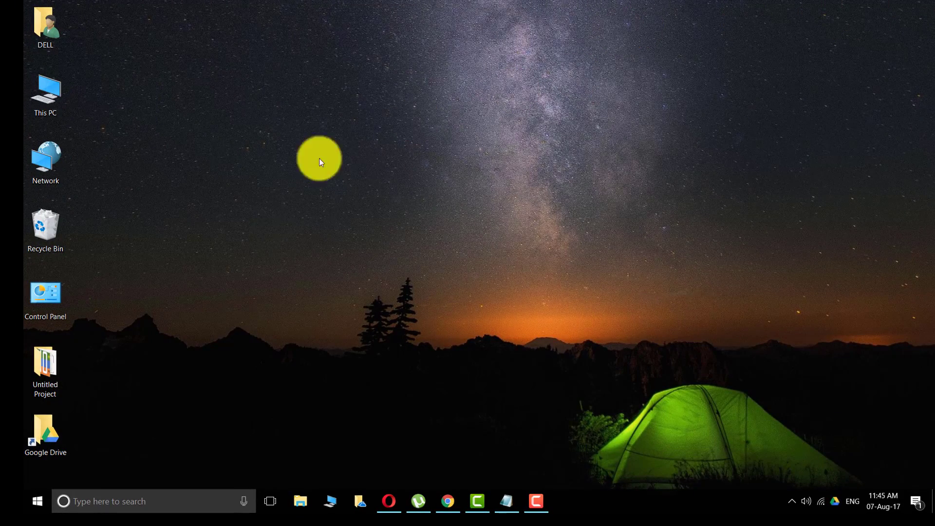
Bring up the Run dialog, open the Windows Prefetch folder with the command prefetch and grant permanent access to it.
left_click(162, 502)
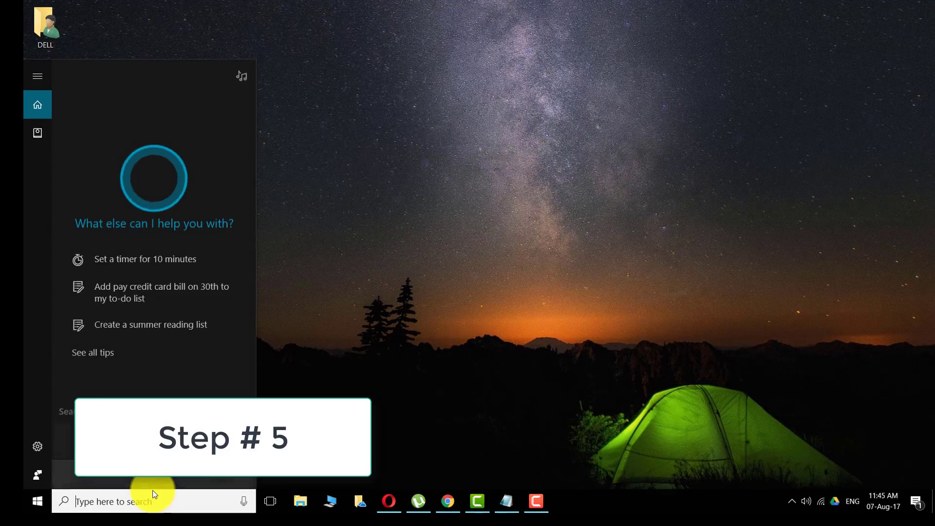
type("run")
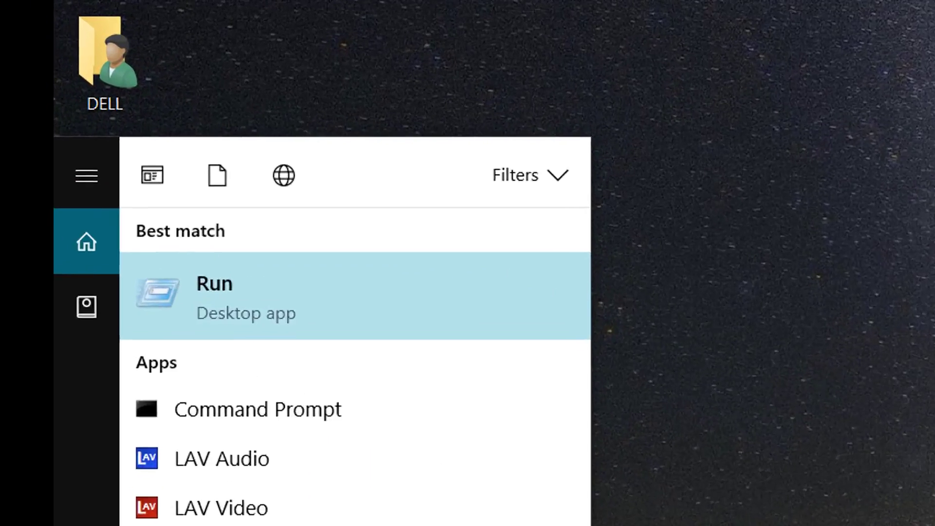
key("Return")
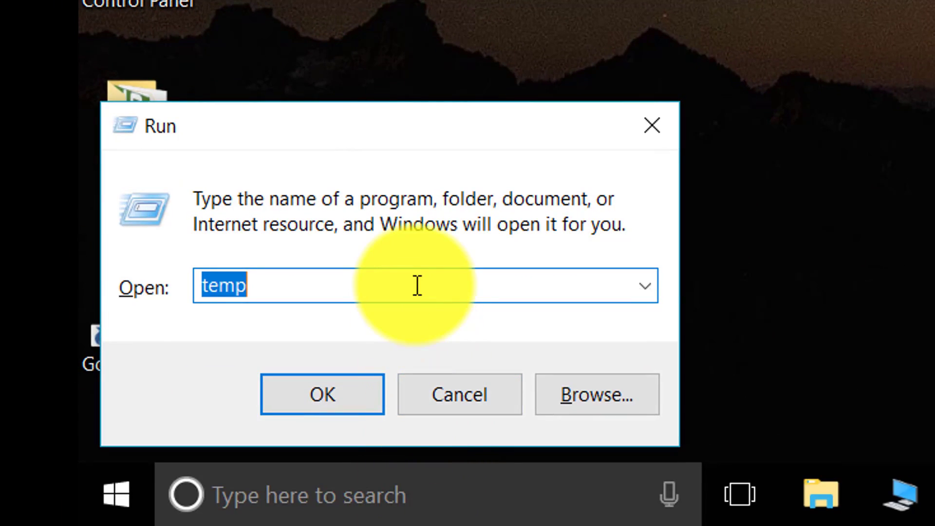
type("prefetch")
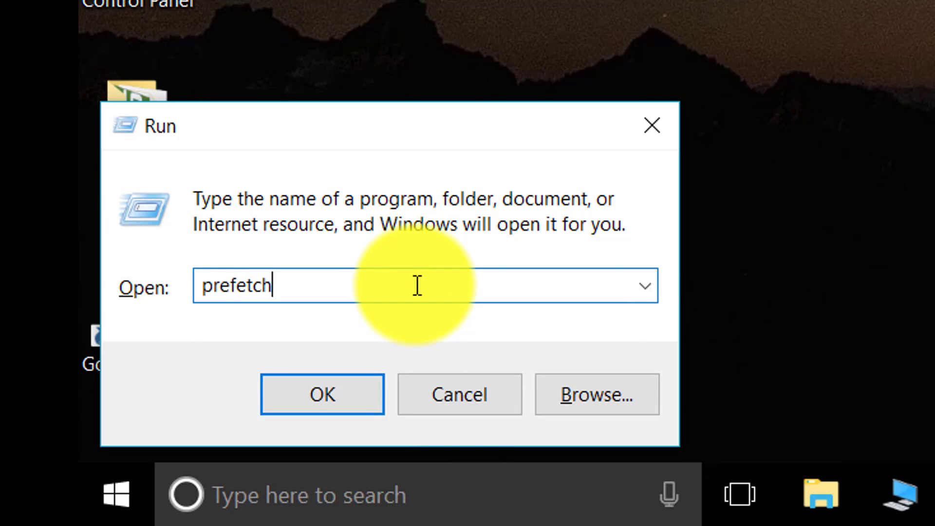
key("Return")
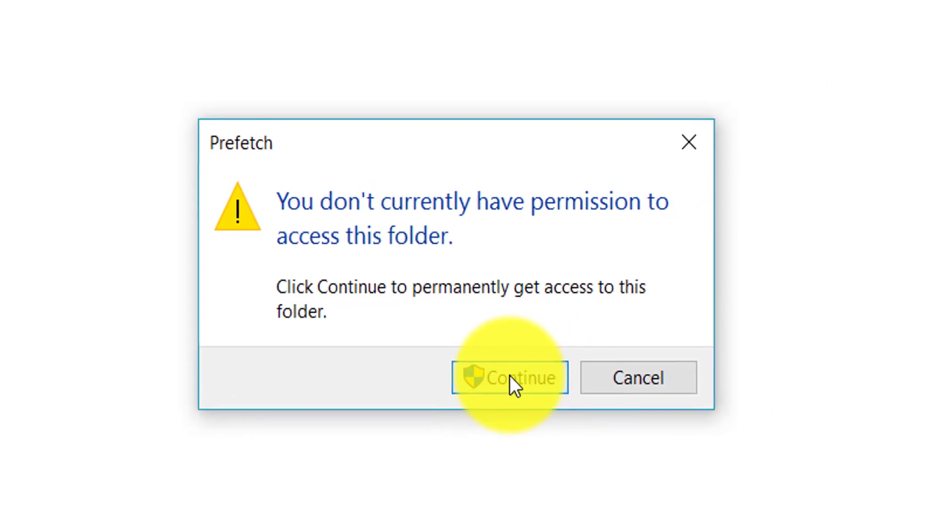
left_click(512, 378)
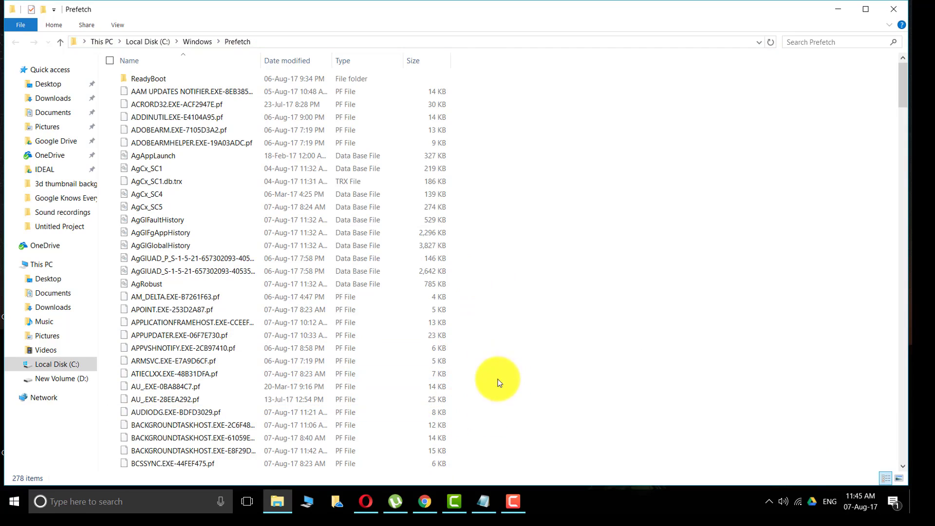
Delete all items in the Prefetch folder and close its window.
left_click(259, 269)
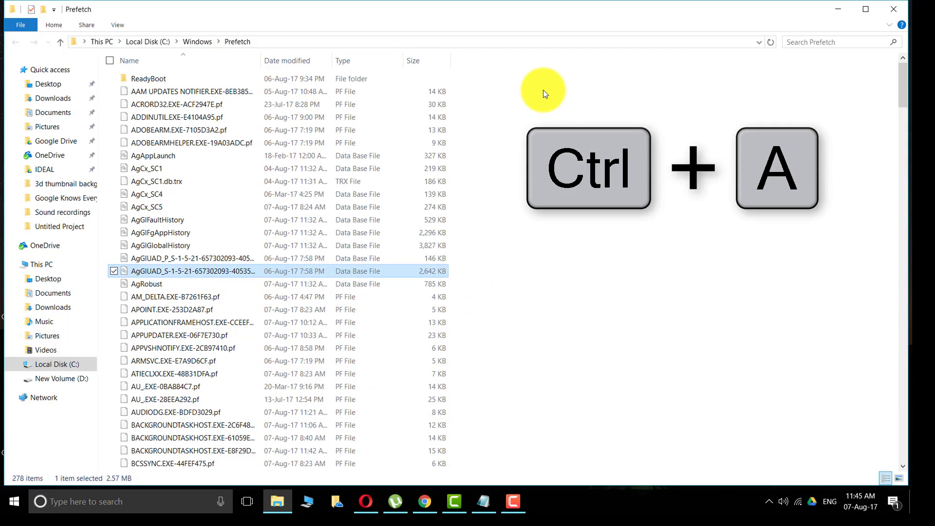
left_click(516, 176)
key("ctrl+a")
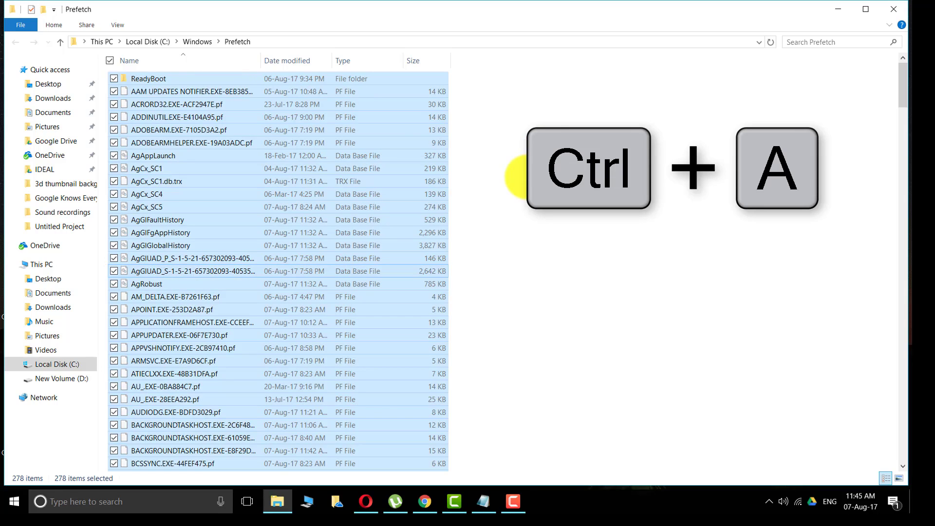
right_click(377, 251)
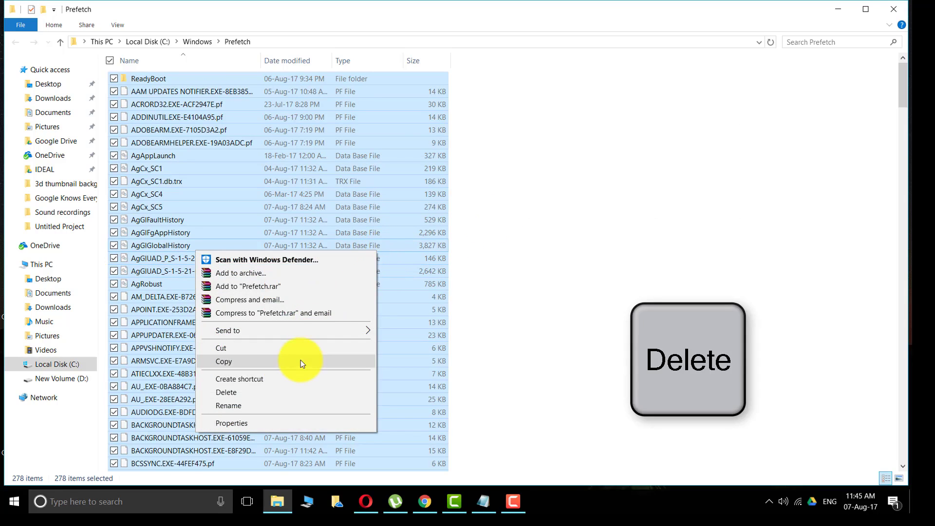
left_click(294, 392)
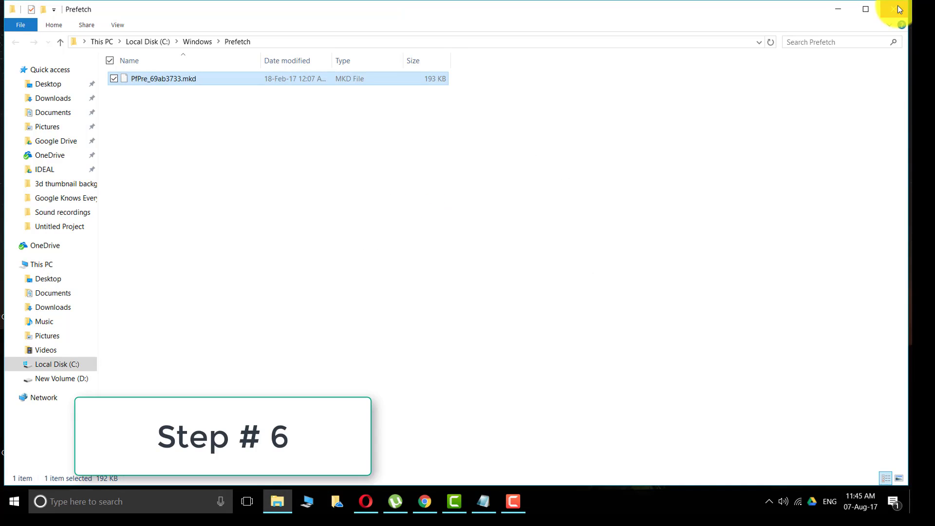
left_click(897, 7)
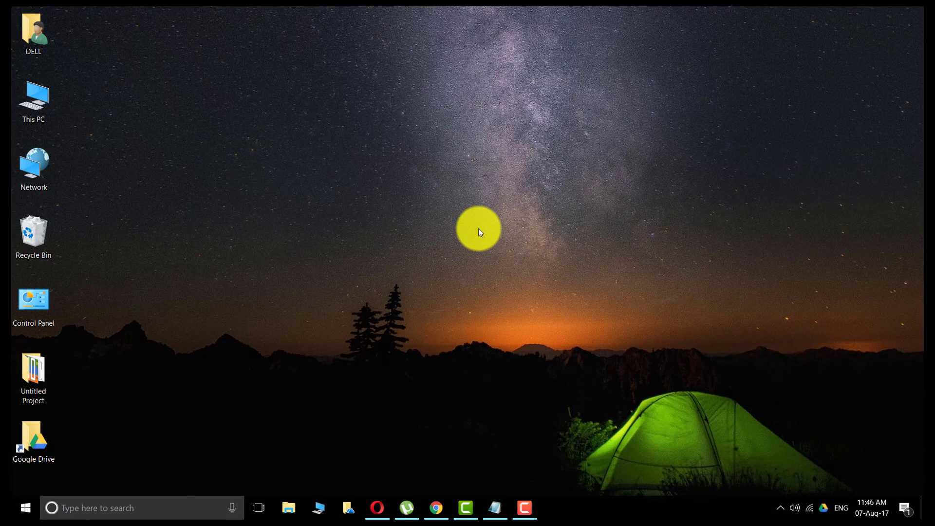
Open the properties of Local Disk (C:) from This PC and start Disk Cleanup for the drive.
double_click(34, 119)
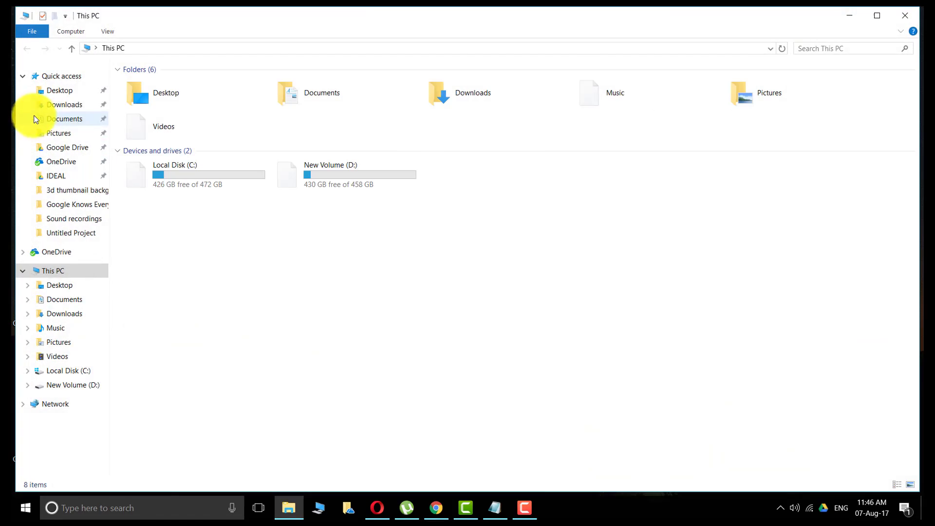
left_click(183, 182)
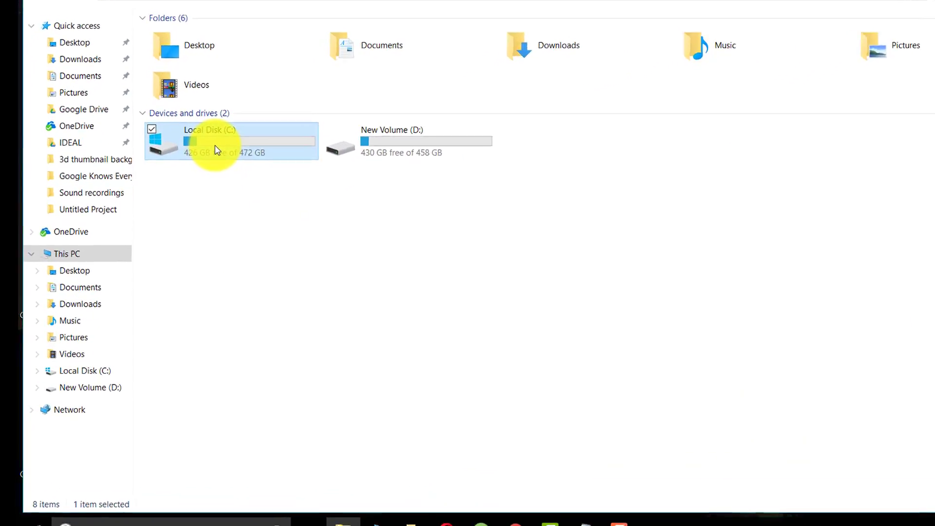
right_click(216, 151)
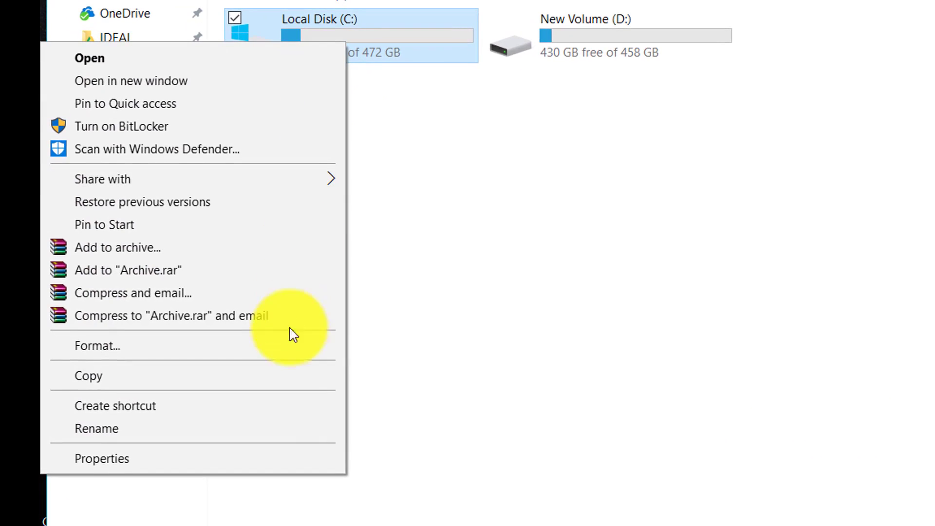
left_click(268, 460)
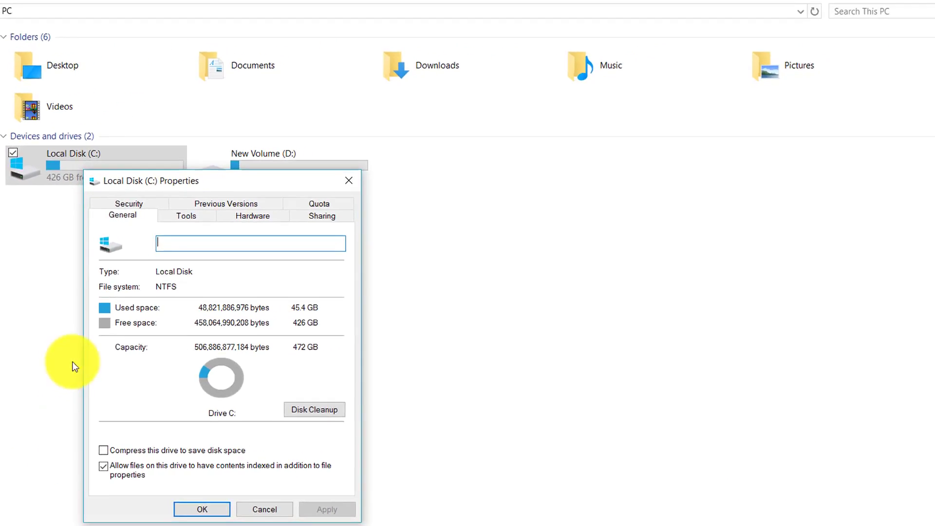
left_click(284, 412)
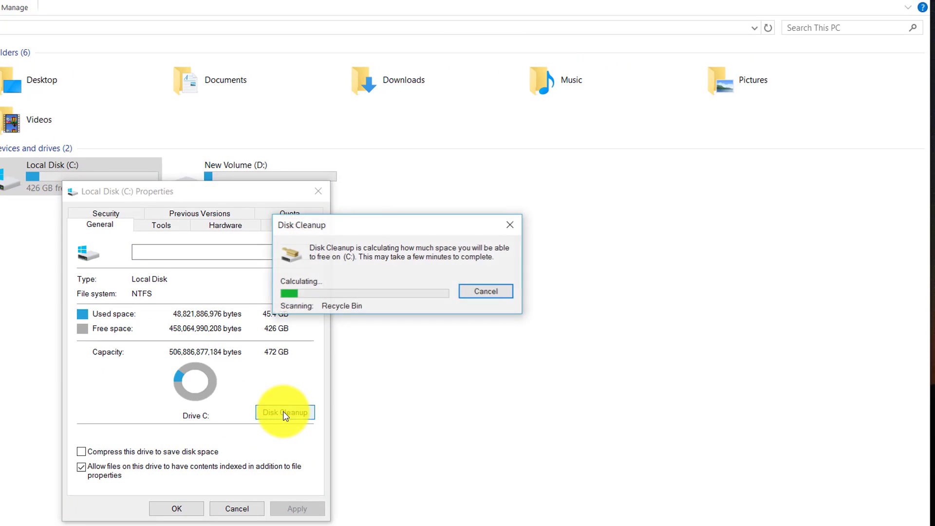
left_click_drag(357, 219, 446, 207)
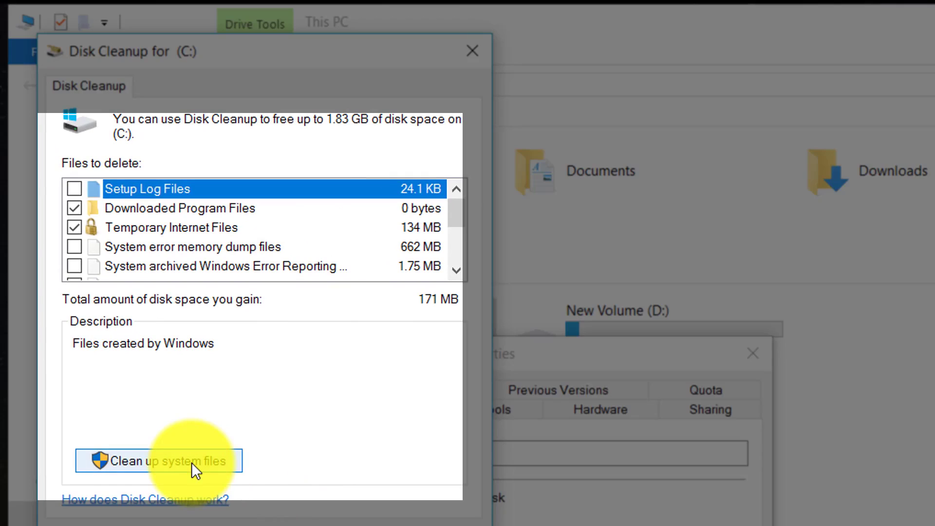
Extend the Disk Cleanup of drive C: to system files and clear the other windows off the desktop.
left_click(185, 451)
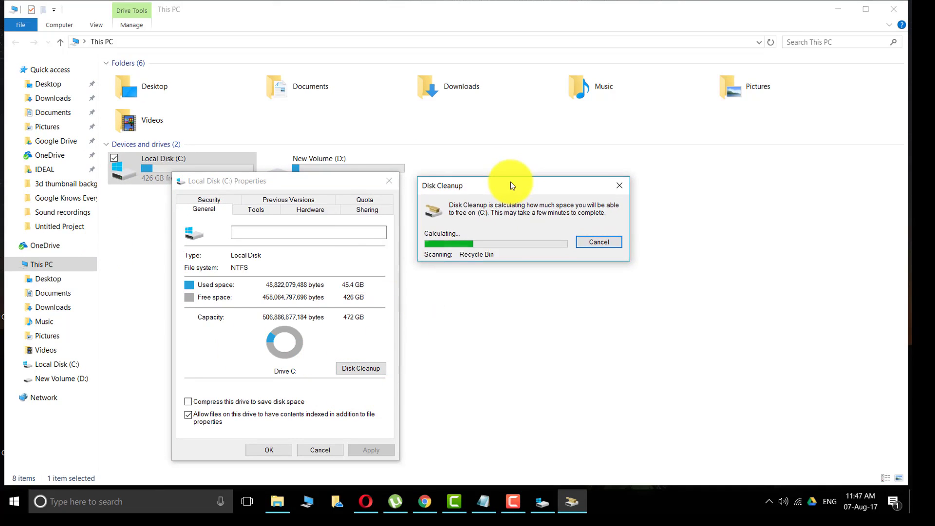
key("super+m")
left_click_drag(273, 181, 275, 73)
left_click_drag(473, 186, 475, 77)
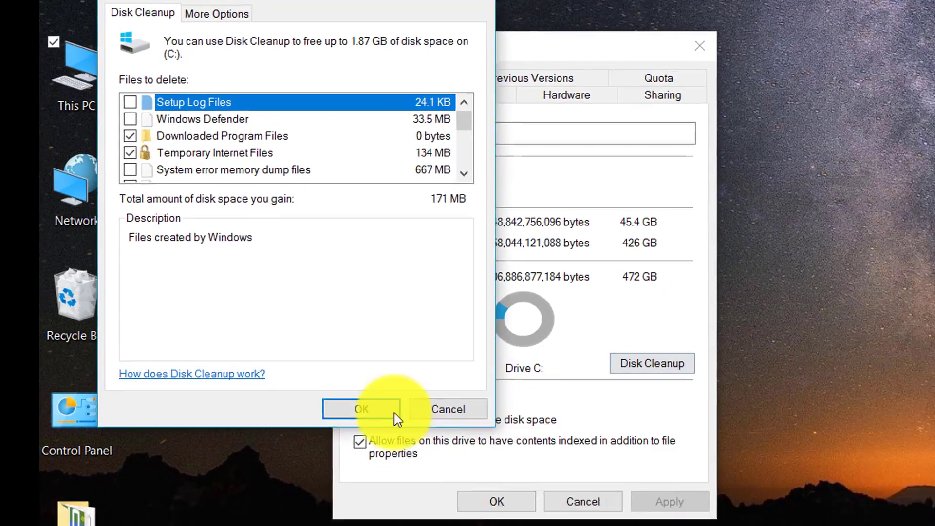
Run the cleanup of drive C: with the preselected file types and close the drive's properties.
left_click(394, 446)
left_click(642, 264)
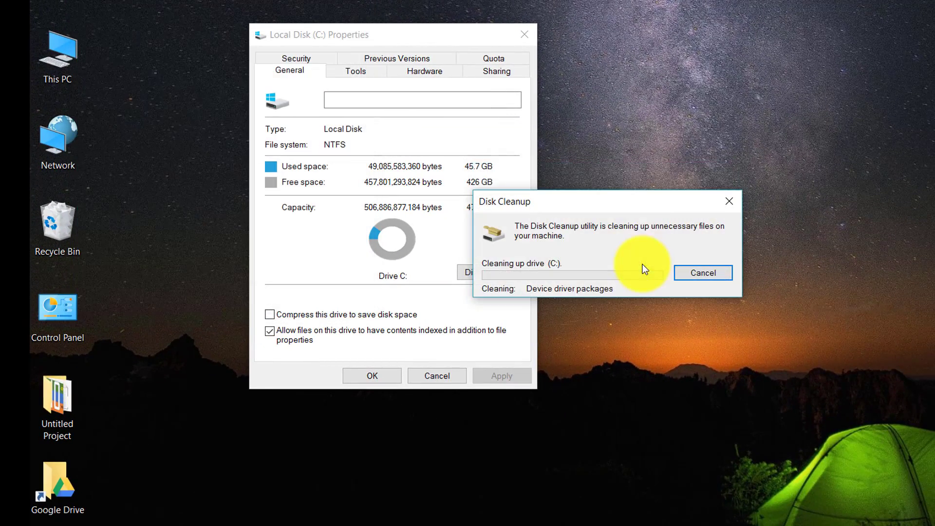
left_click_drag(632, 200, 720, 37)
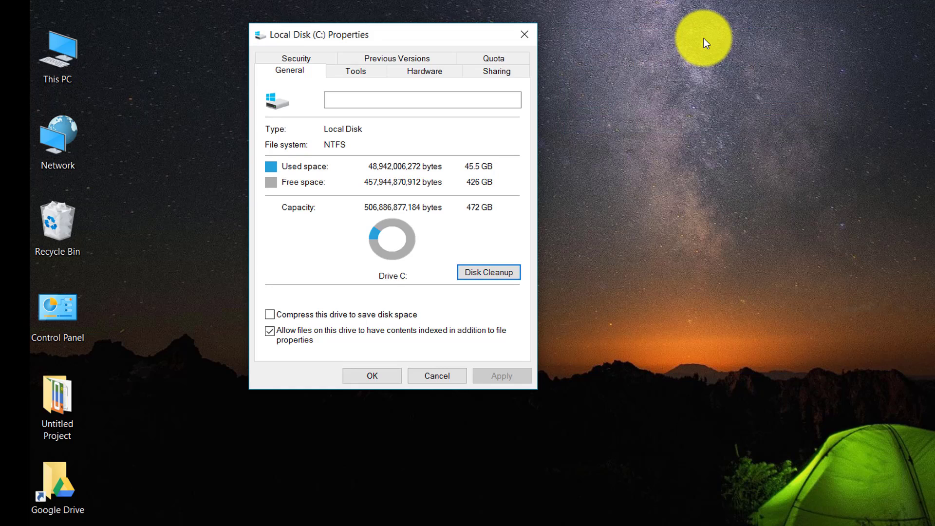
left_click(373, 376)
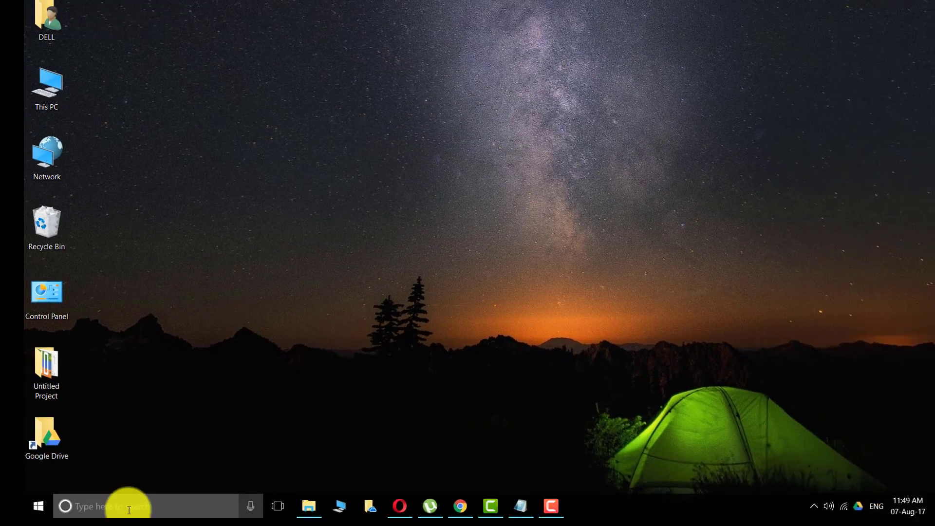
Bring up the Run dialog and open System Configuration with the command msconfig.
left_click(129, 510)
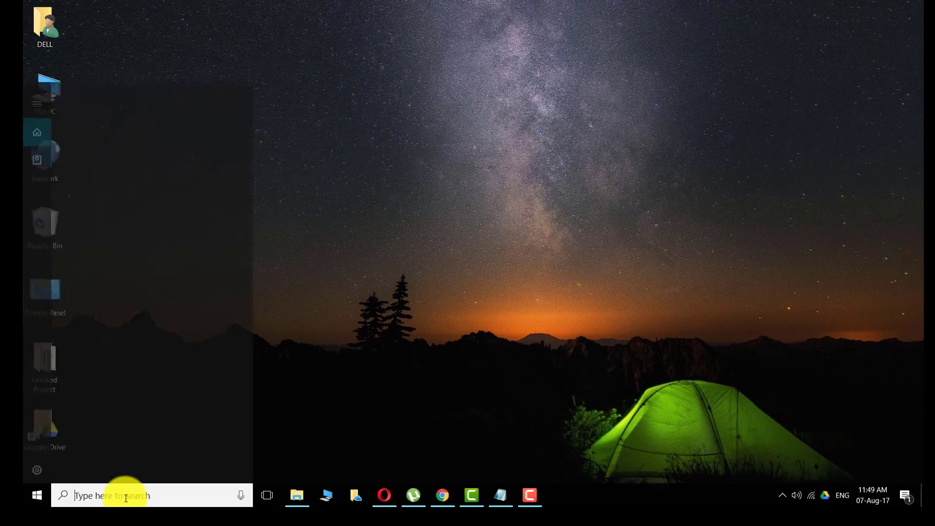
type("run")
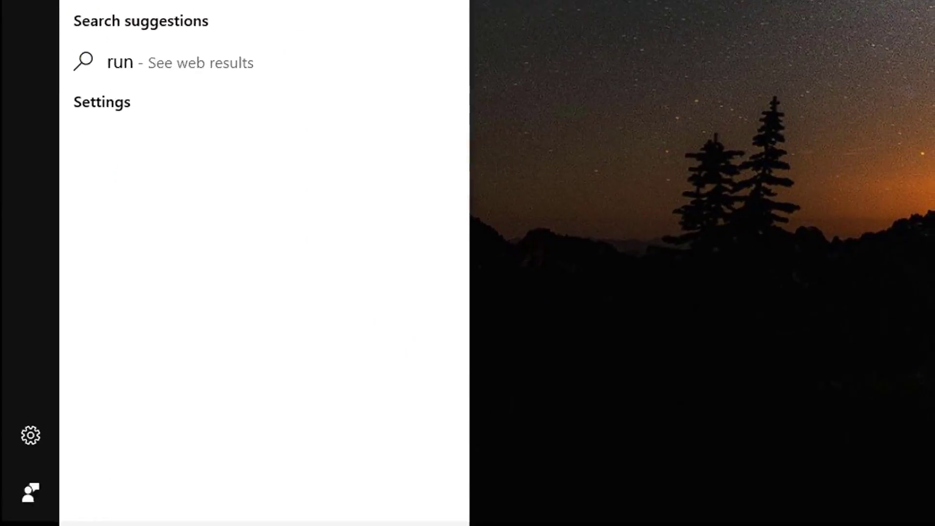
left_click(189, 150)
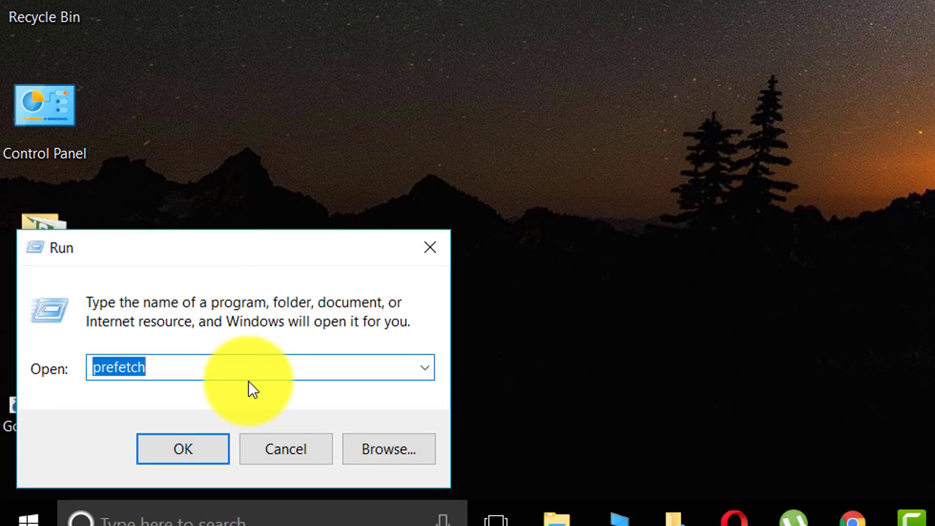
type("msconfig")
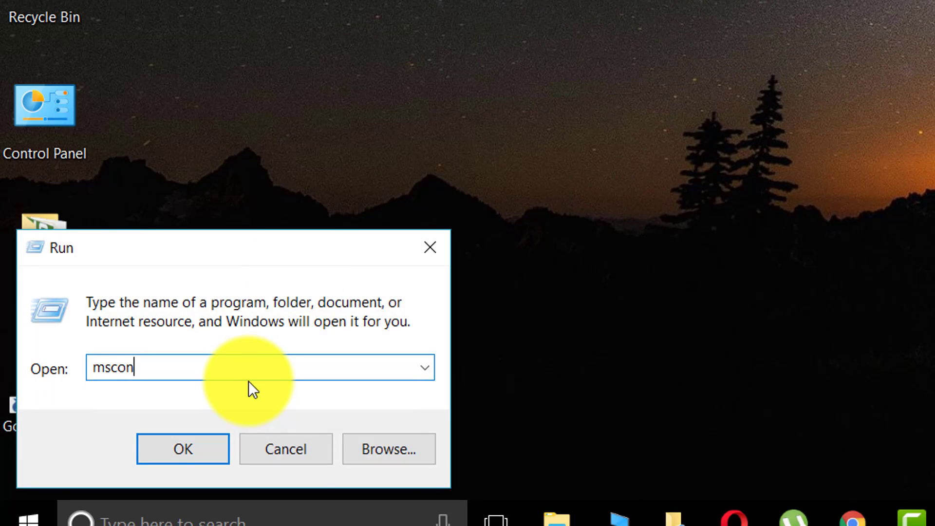
key("Return")
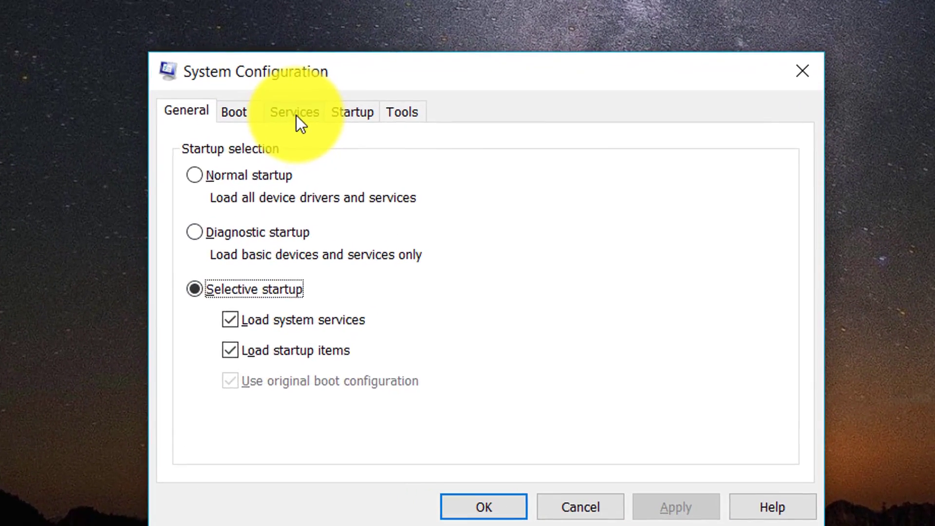
Hide all Microsoft services in System Configuration's list of services and accept the dialog.
left_click(296, 115)
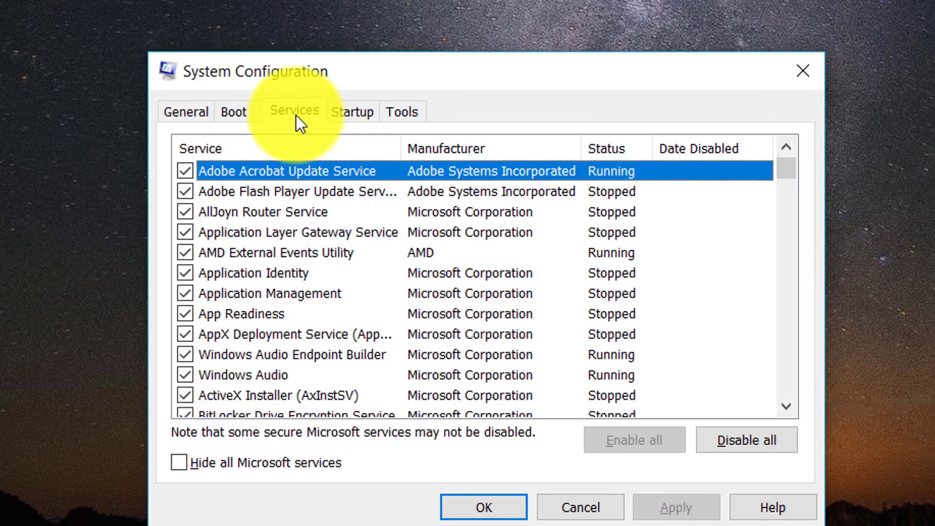
left_click(177, 462)
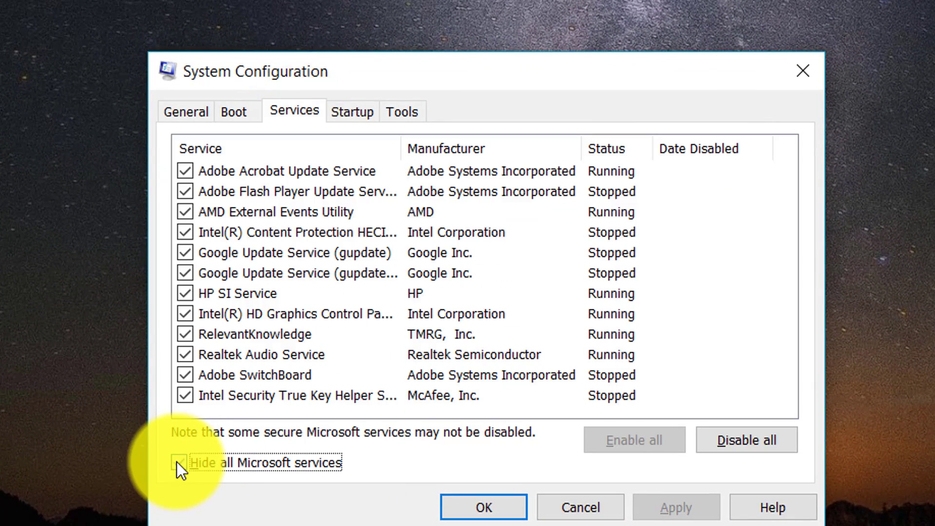
left_click(503, 514)
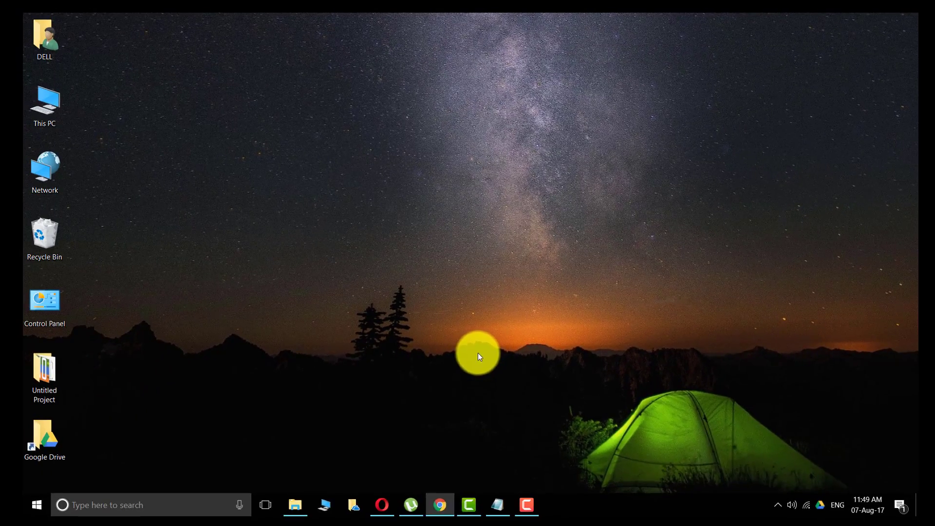
Bring up the Run dialog and open the Registry Editor with the command regedit.
left_click(193, 504)
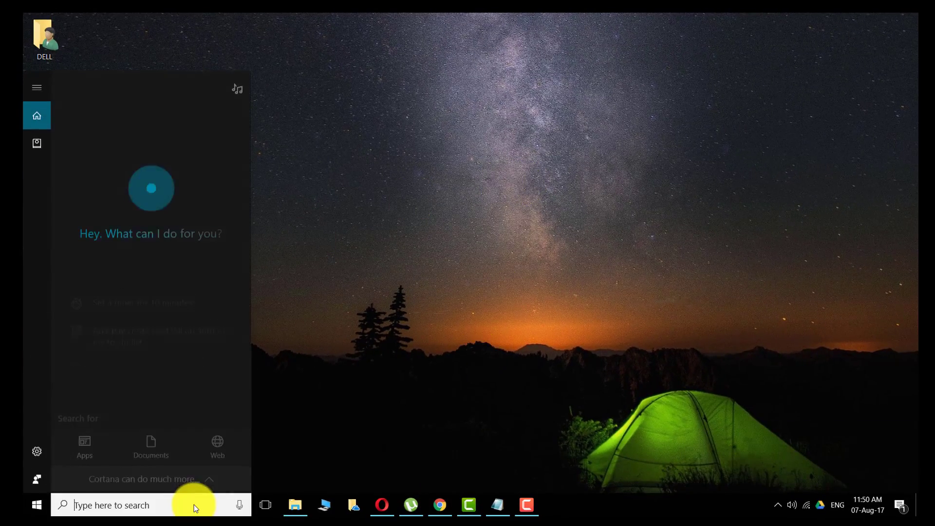
type("run")
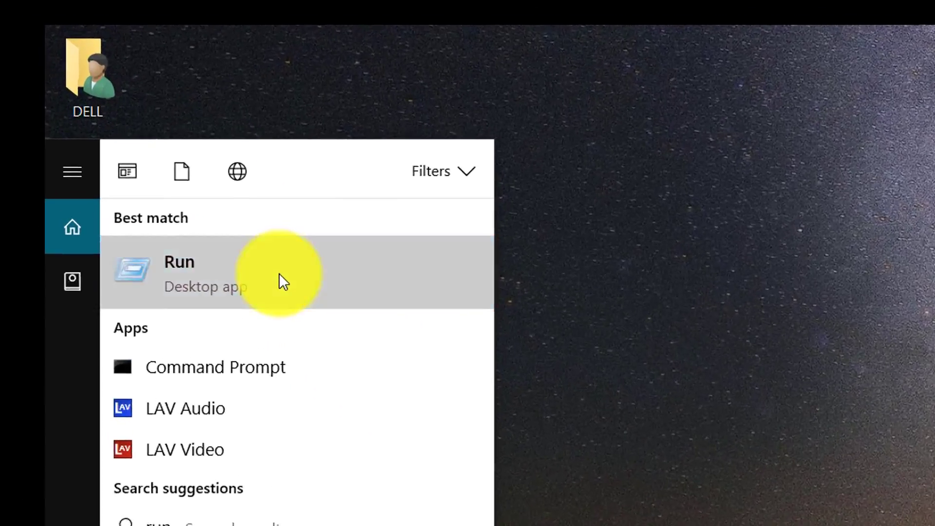
left_click(141, 141)
type("reg")
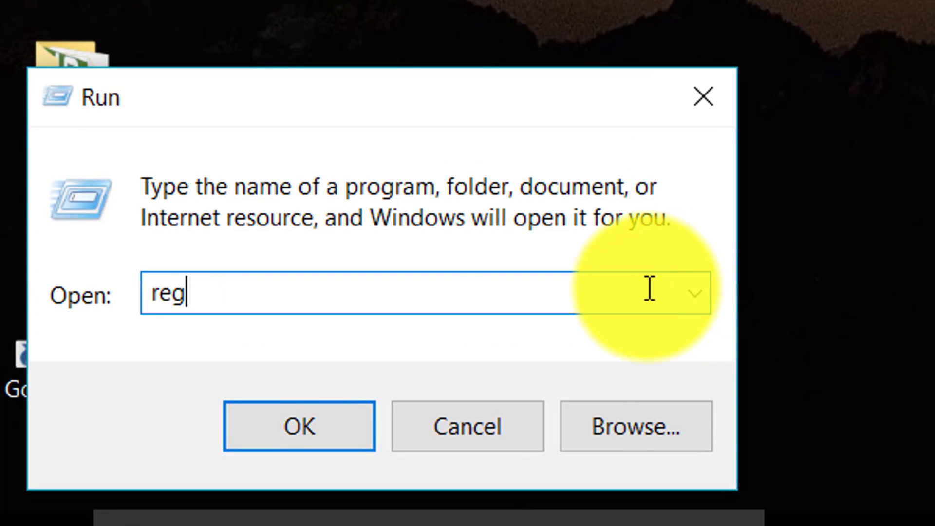
type("edit")
key("Return")
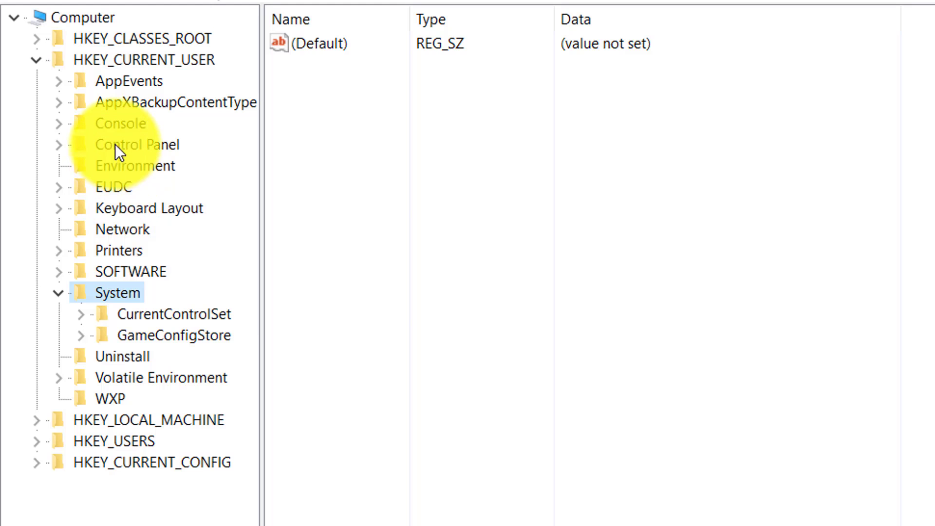
Set MouseHoverTime to 10 in the Mouse key under HKEY_CURRENT_USER\Control Panel.
left_click(59, 292)
left_click(58, 142)
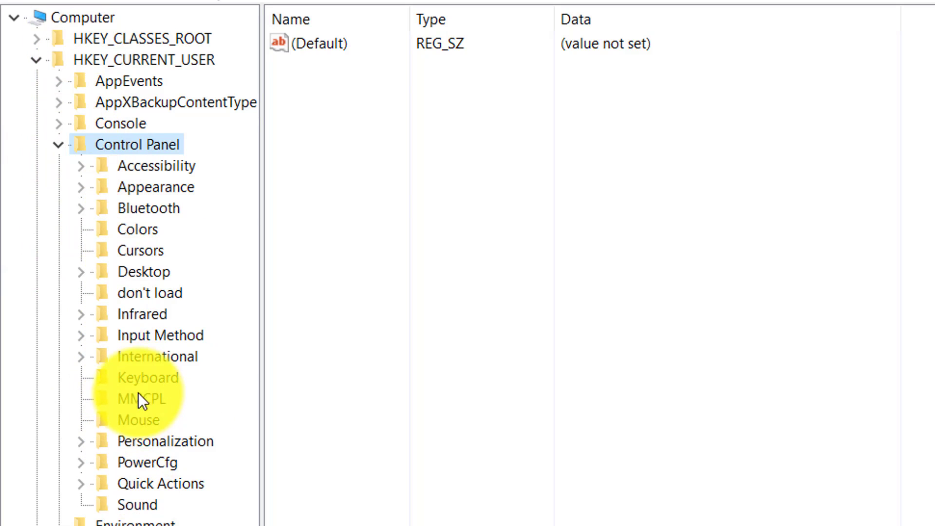
left_click(141, 420)
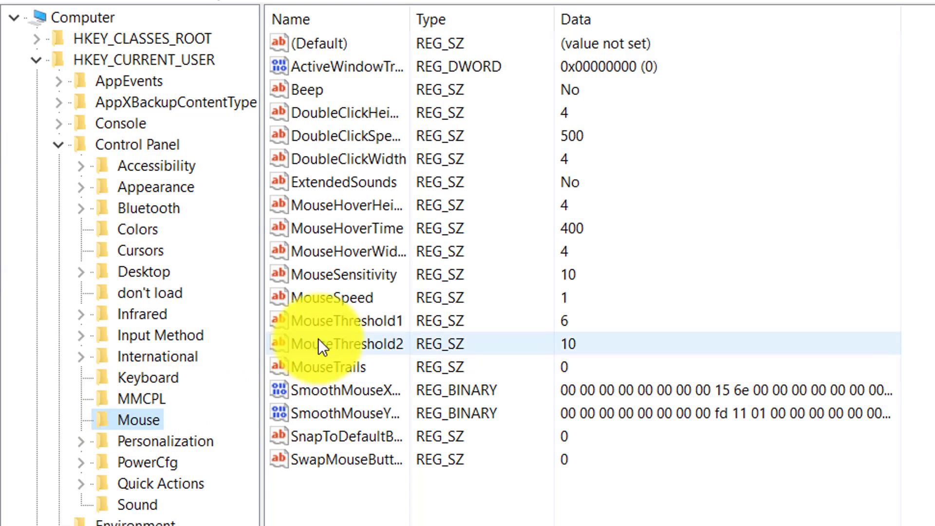
double_click(351, 227)
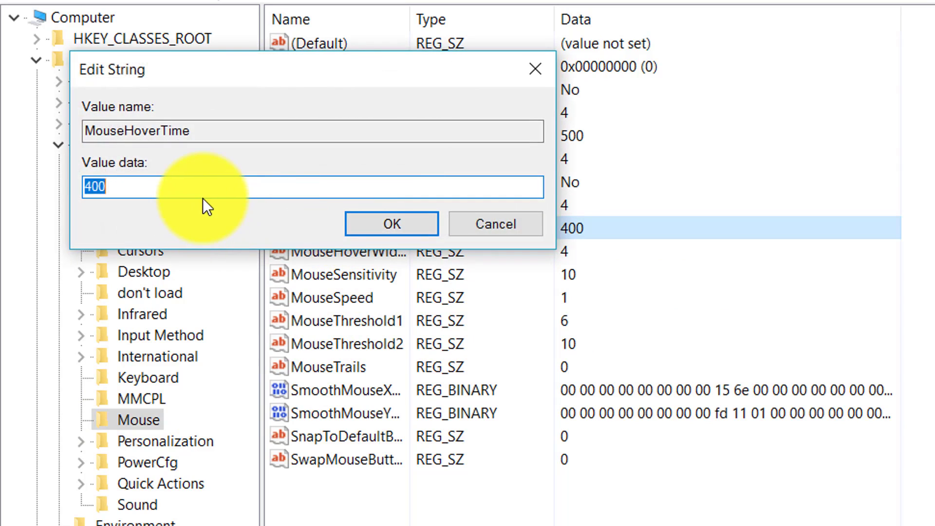
type("10")
left_click(407, 230)
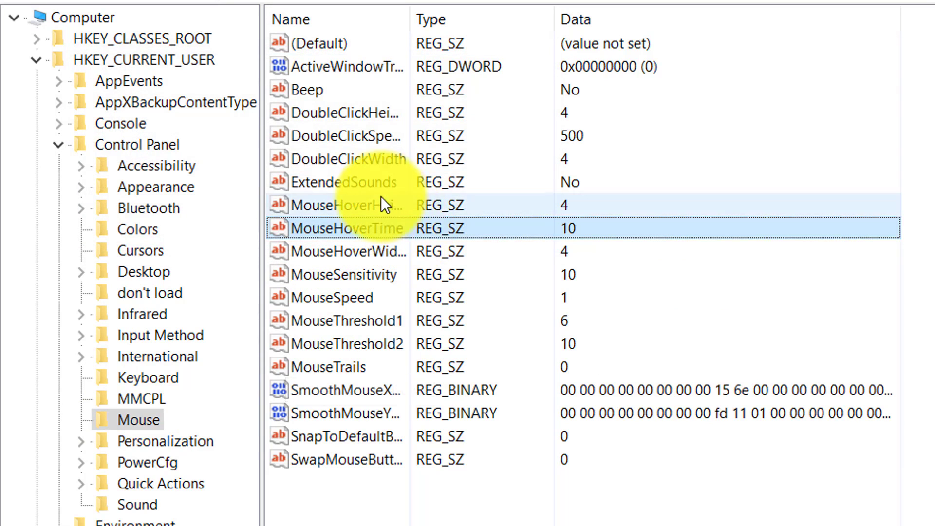
Set MenuShowDelay to 10 in the Desktop key under HKEY_CURRENT_USER\Control Panel and close the Registry Editor.
left_click(144, 272)
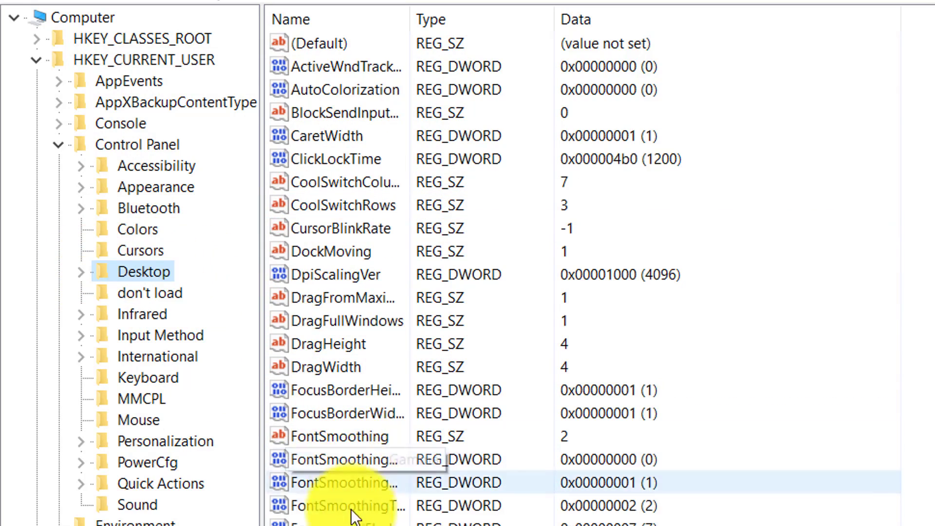
left_click(218, 453)
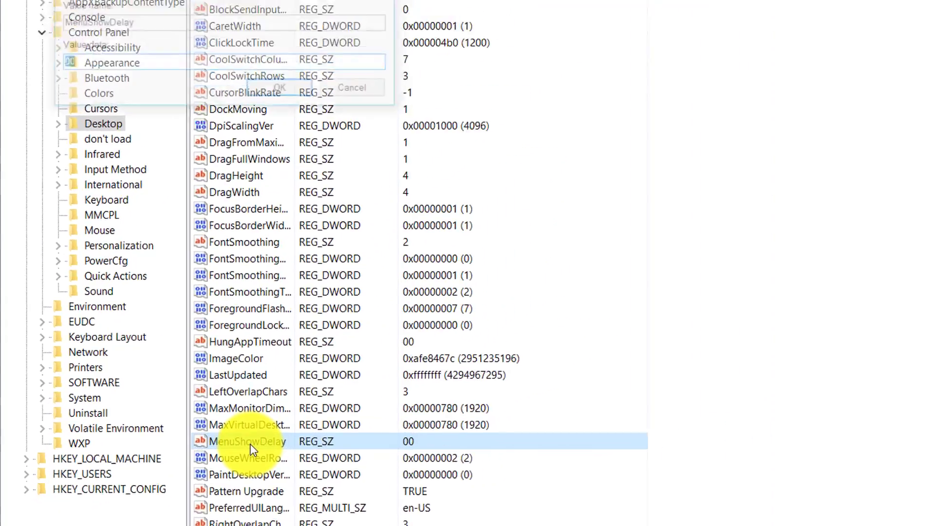
double_click(296, 426)
type("10")
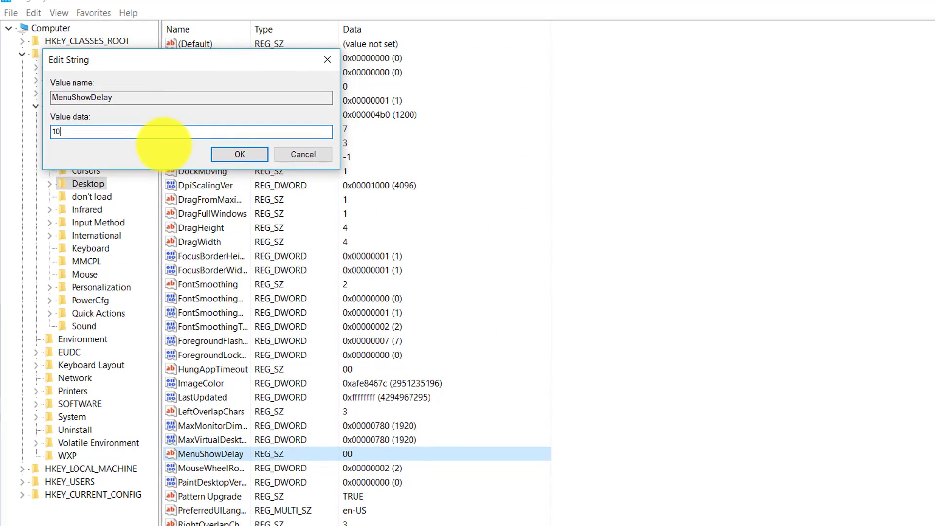
left_click(233, 155)
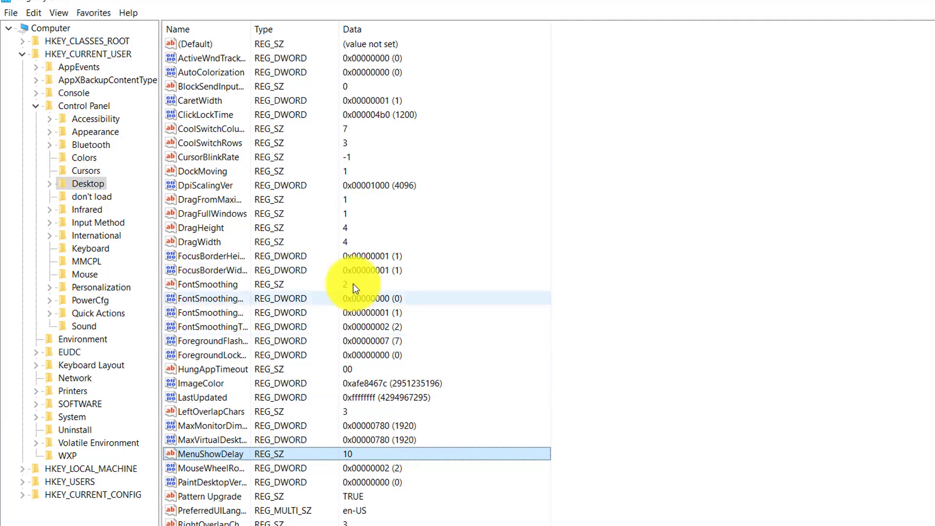
left_click(36, 106)
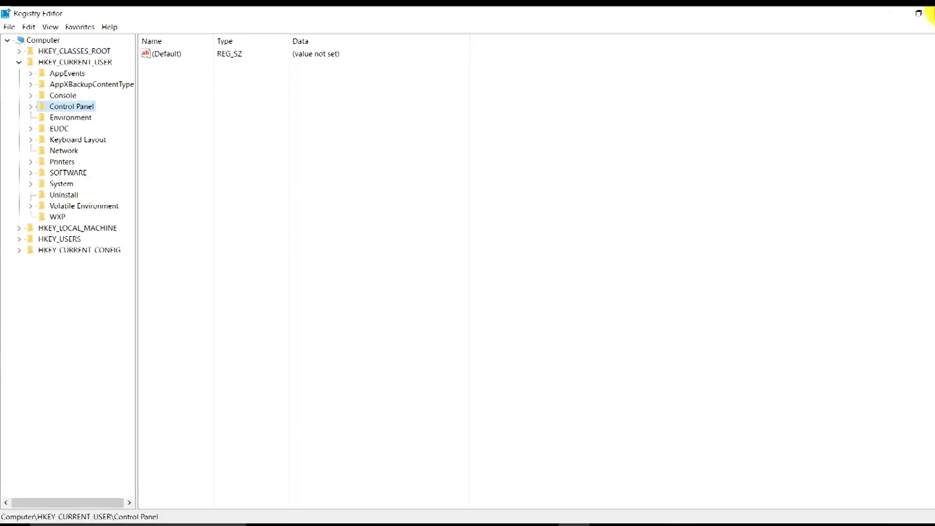
left_click(930, 13)
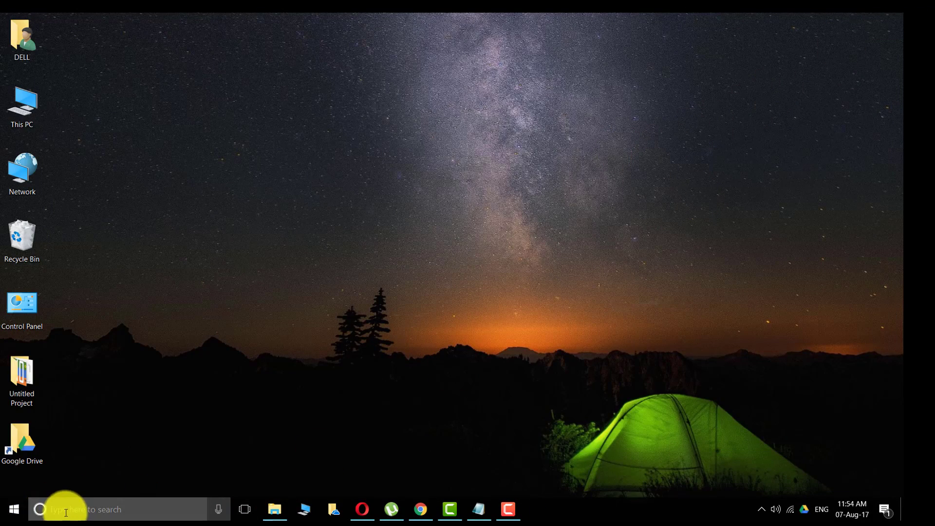
Search Windows for "system", open the System page and bring up the Performance Options from its advanced system settings.
left_click(35, 512)
type("system")
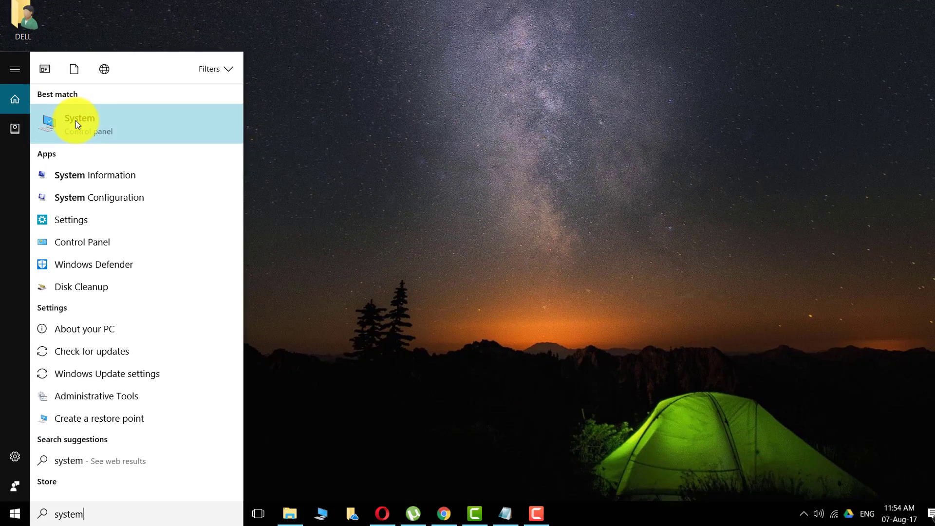
left_click(203, 271)
left_click(86, 126)
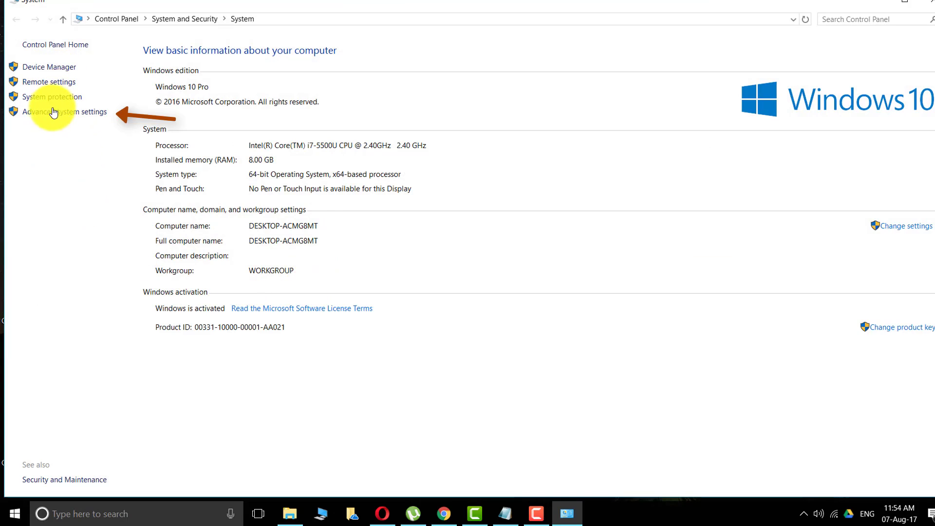
left_click(54, 114)
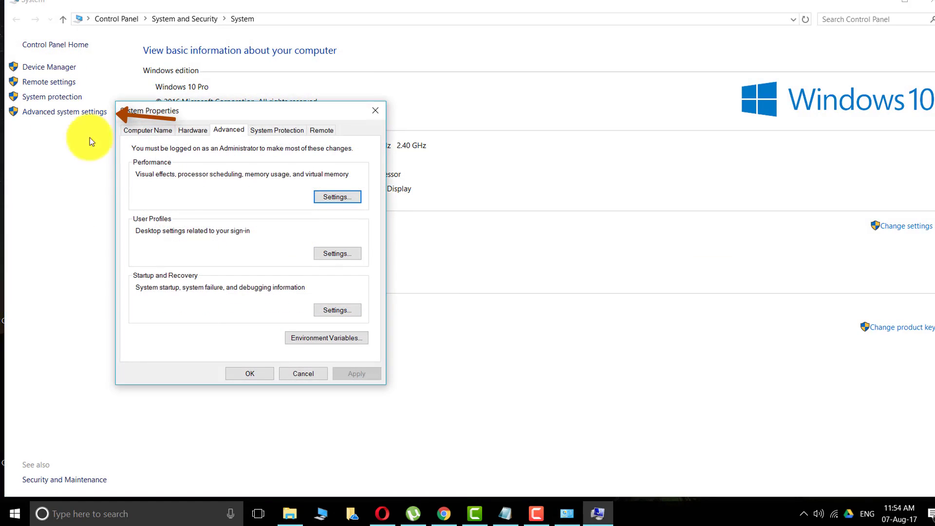
left_click(336, 199)
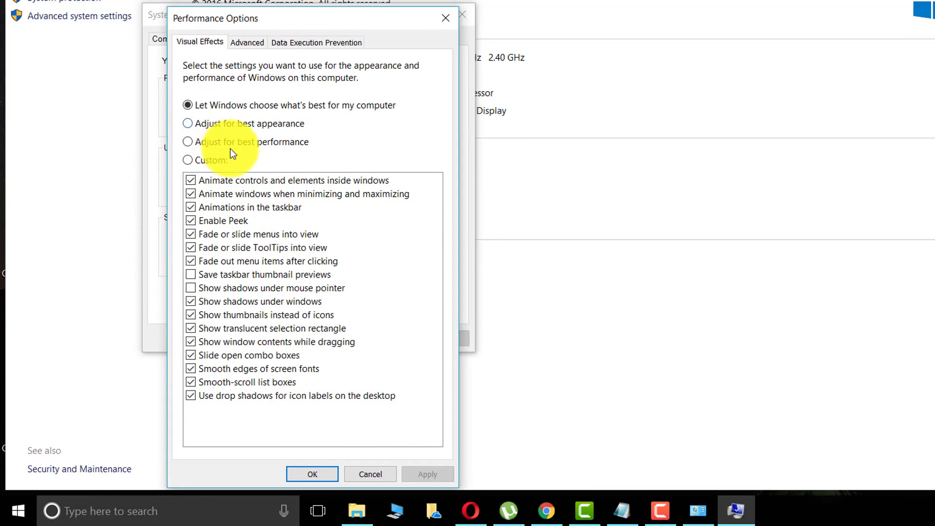
Adjust visual effects for best performance, keeping only shadows under the mouse pointer and thumbnails instead of icons, and close the system windows.
left_click(189, 141)
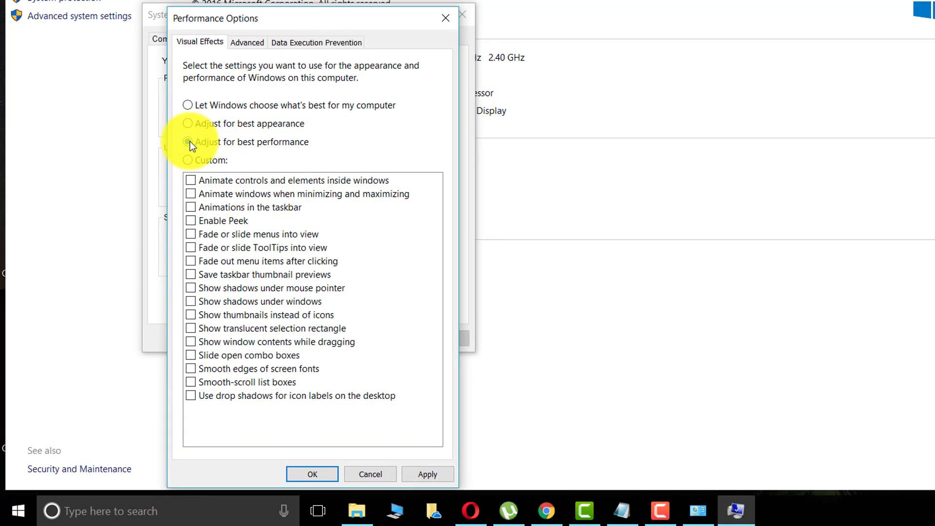
left_click(195, 288)
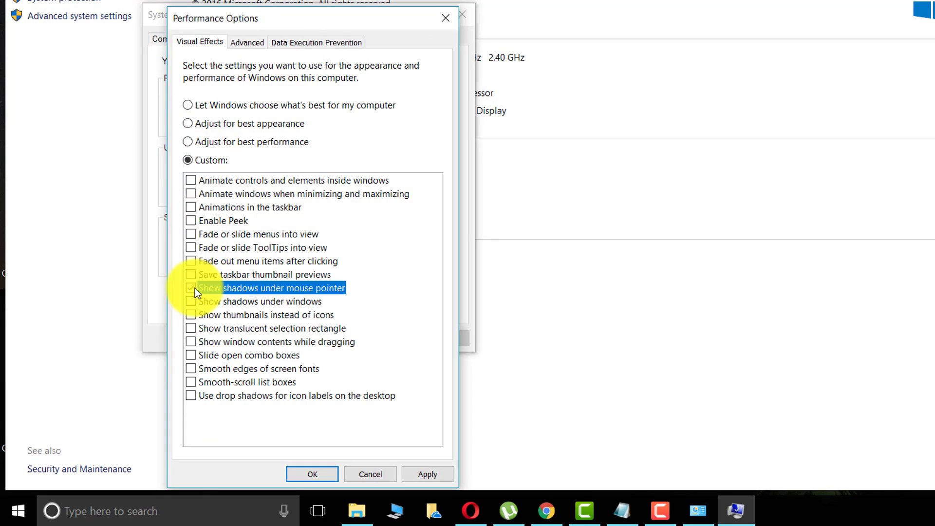
left_click(191, 316)
left_click(444, 474)
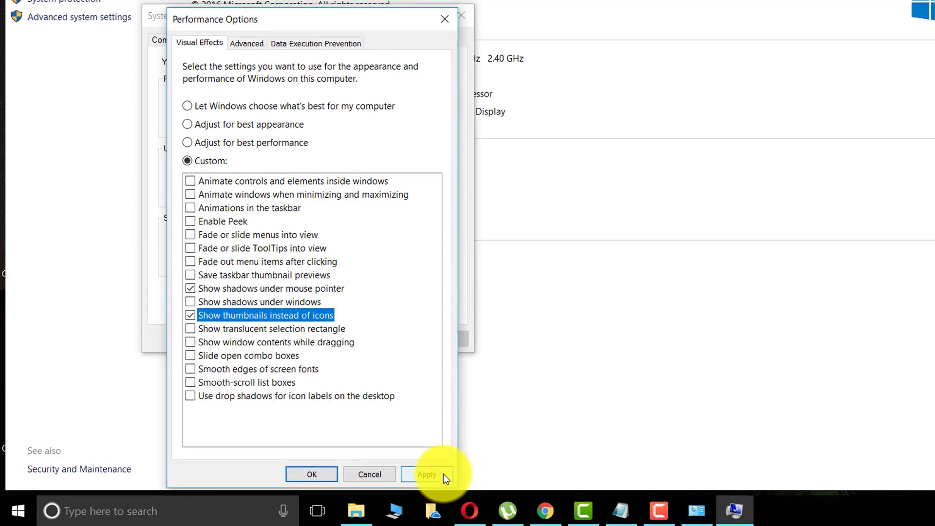
left_click(329, 474)
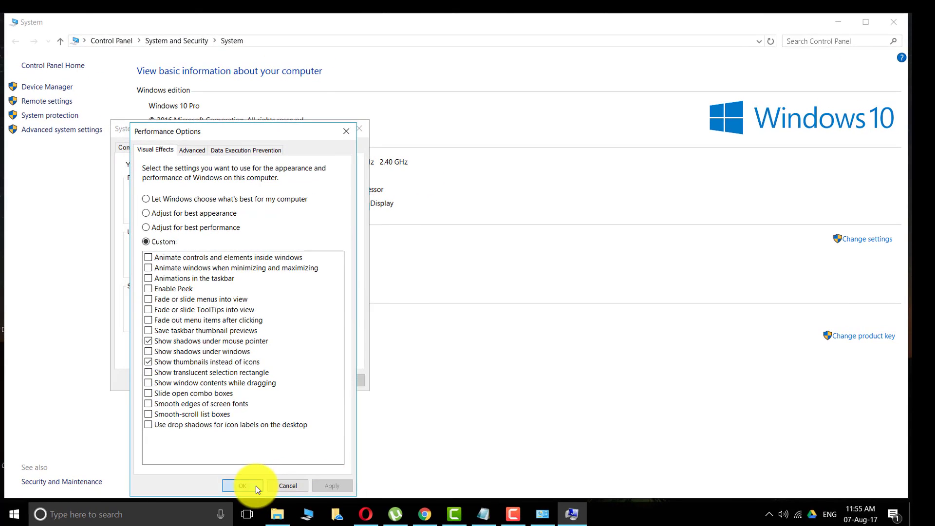
left_click(241, 383)
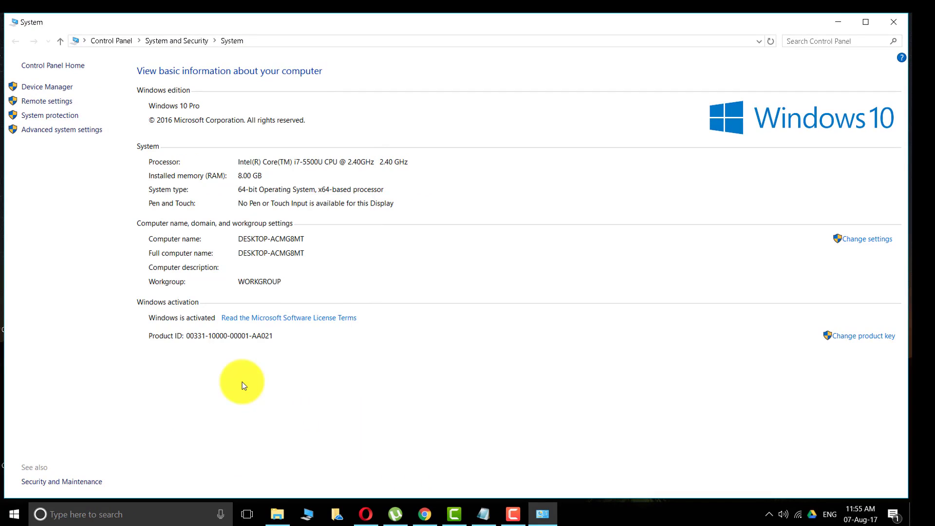
key("alt+F4")
Search Windows for "power op" and open Power Options.
left_click(97, 515)
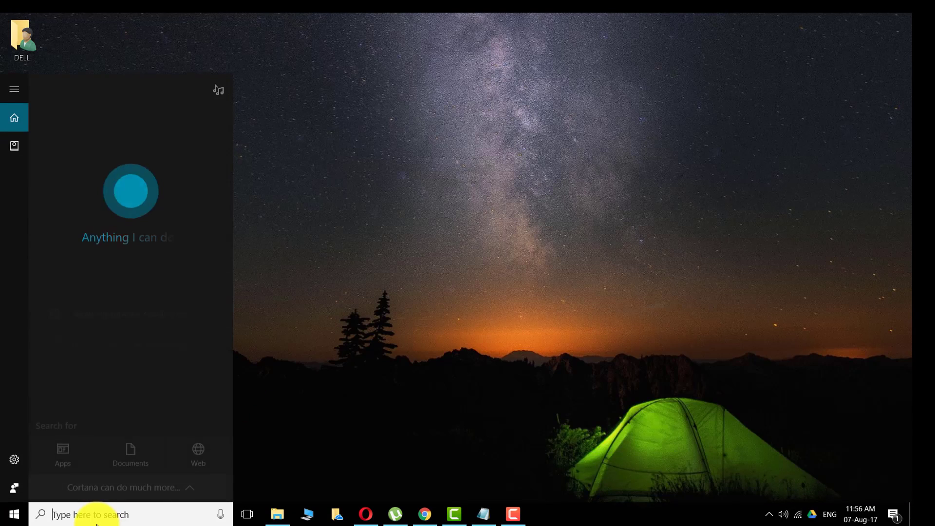
type("power")
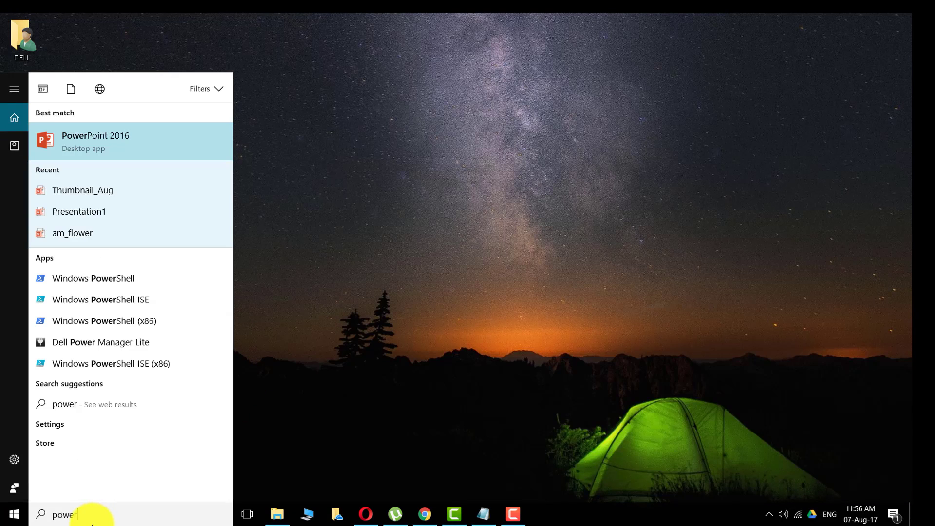
type(" op")
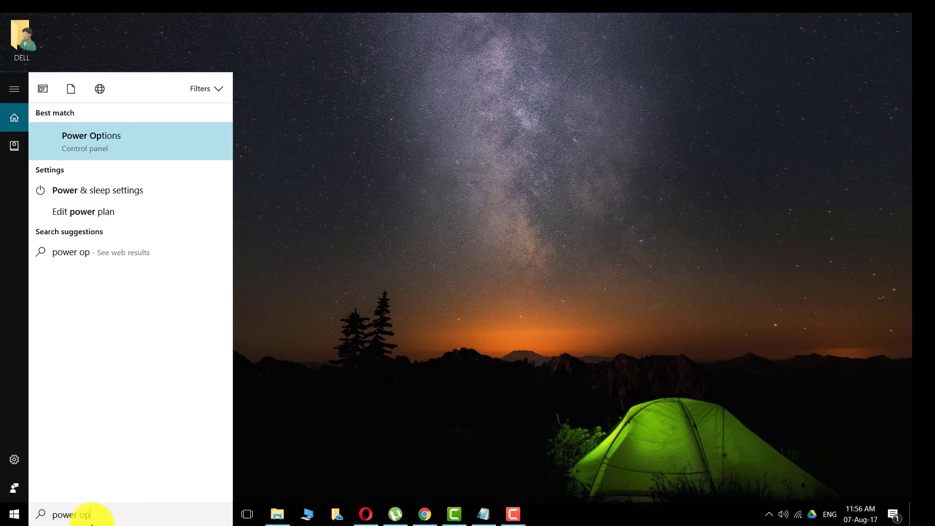
left_click(125, 151)
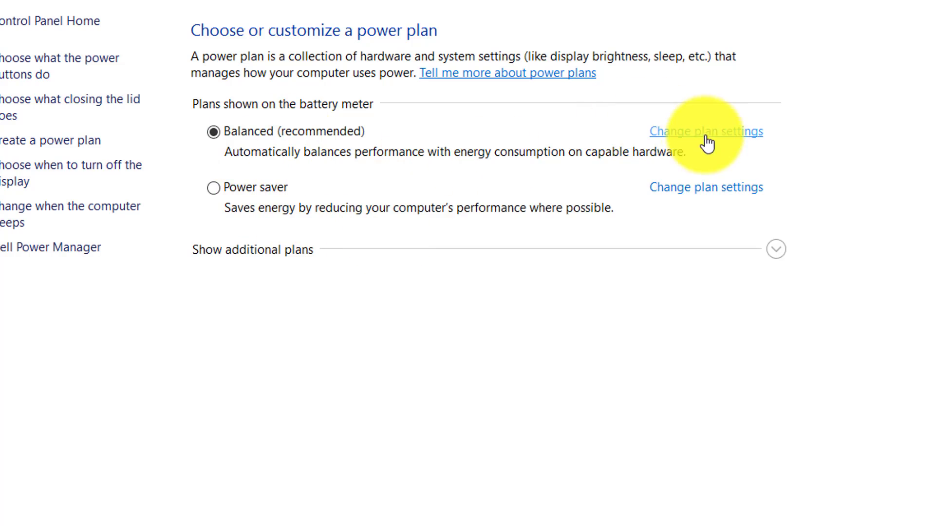
Show the additional power plans, choose the High performance plan and close Power Options.
left_click(211, 191)
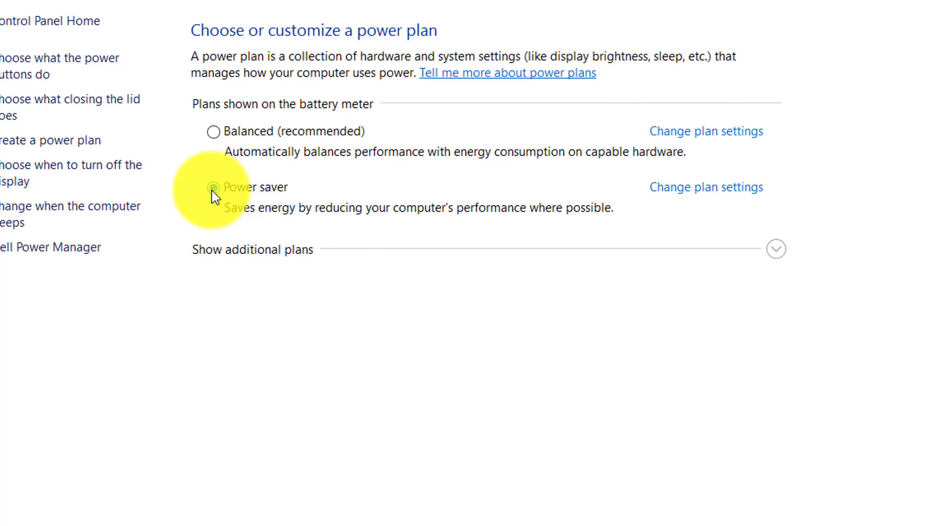
left_click(214, 132)
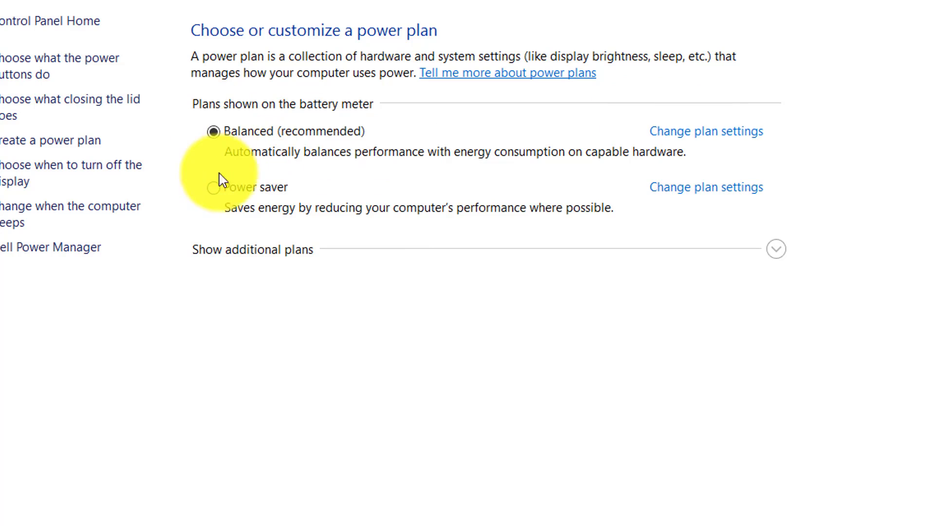
left_click(775, 249)
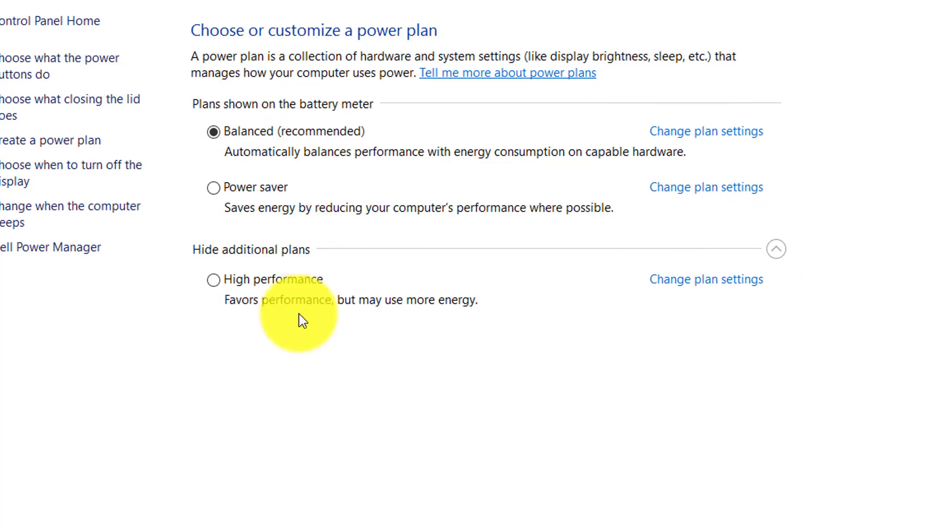
left_click(213, 281)
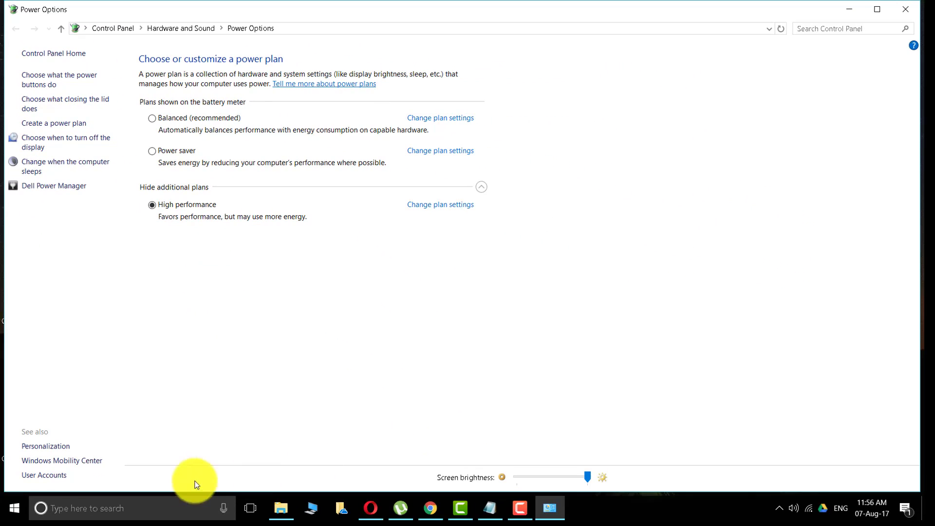
left_click(917, 13)
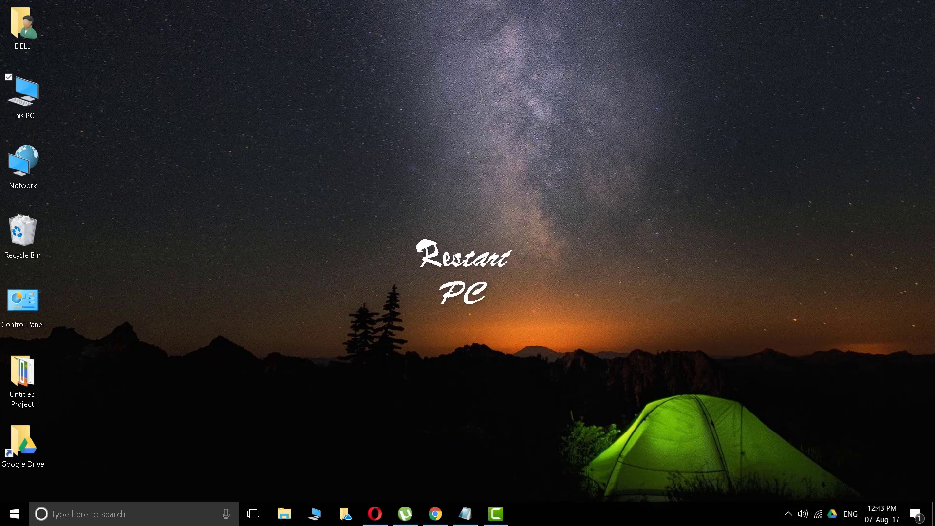